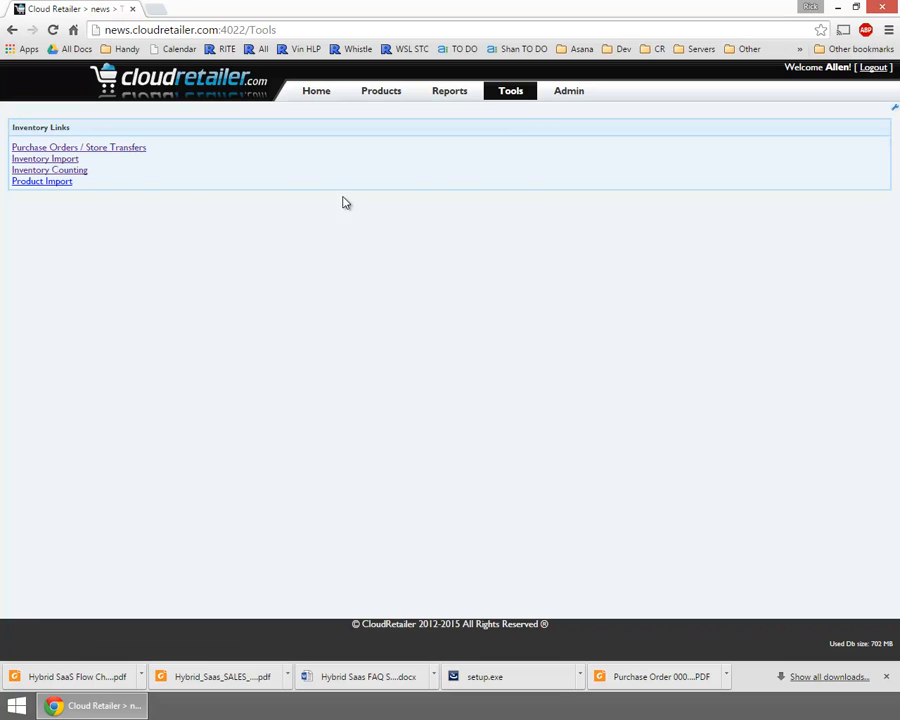
# Start a new inventory count with reference number NEW for the Minneapolis location.
pyautogui.click(46, 172)
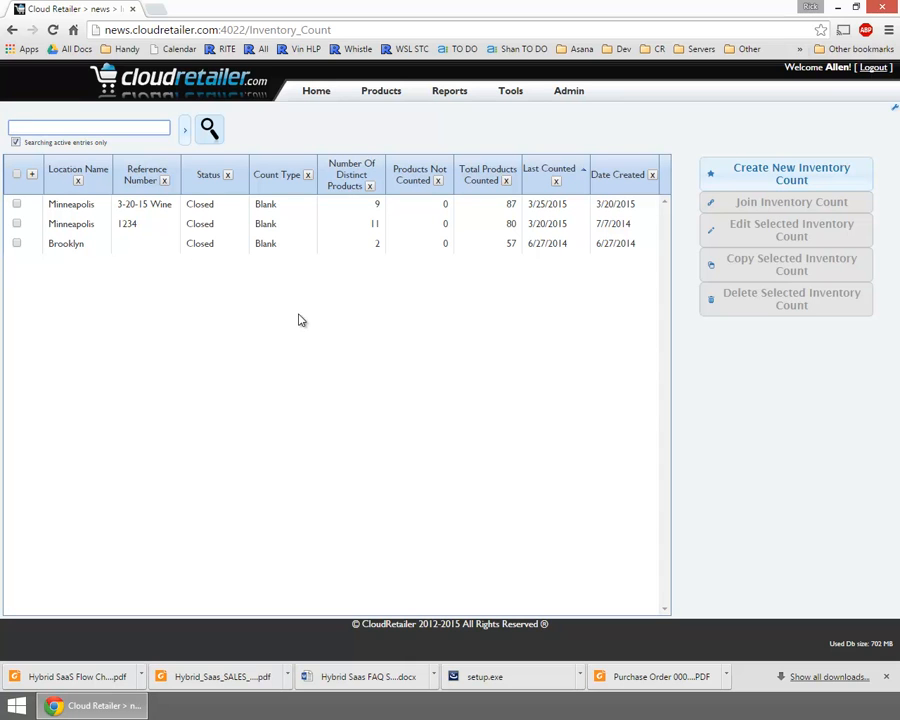
pyautogui.click(791, 183)
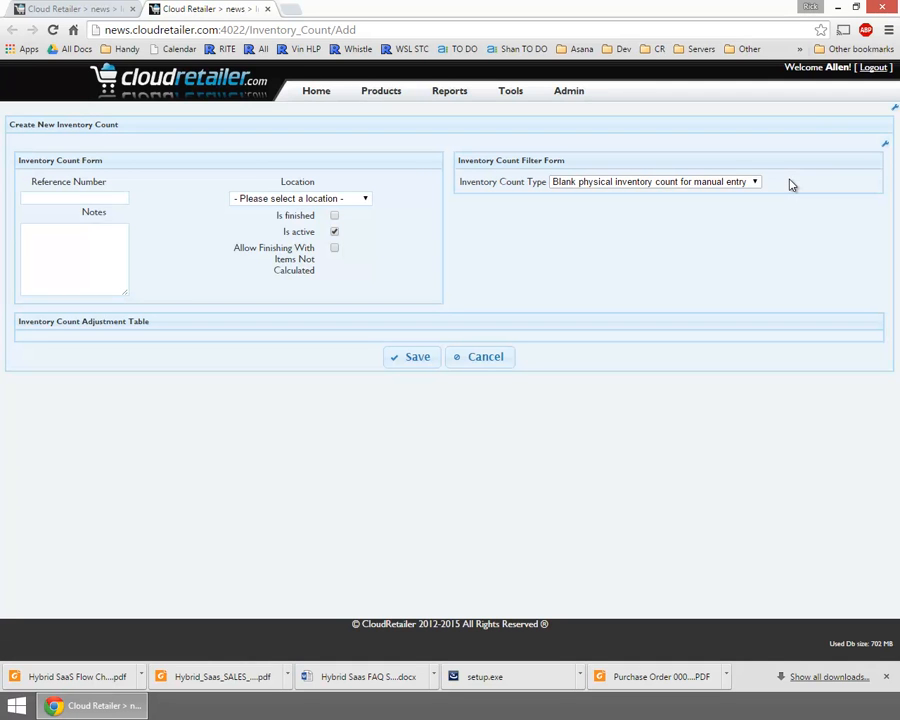
pyautogui.click(110, 200)
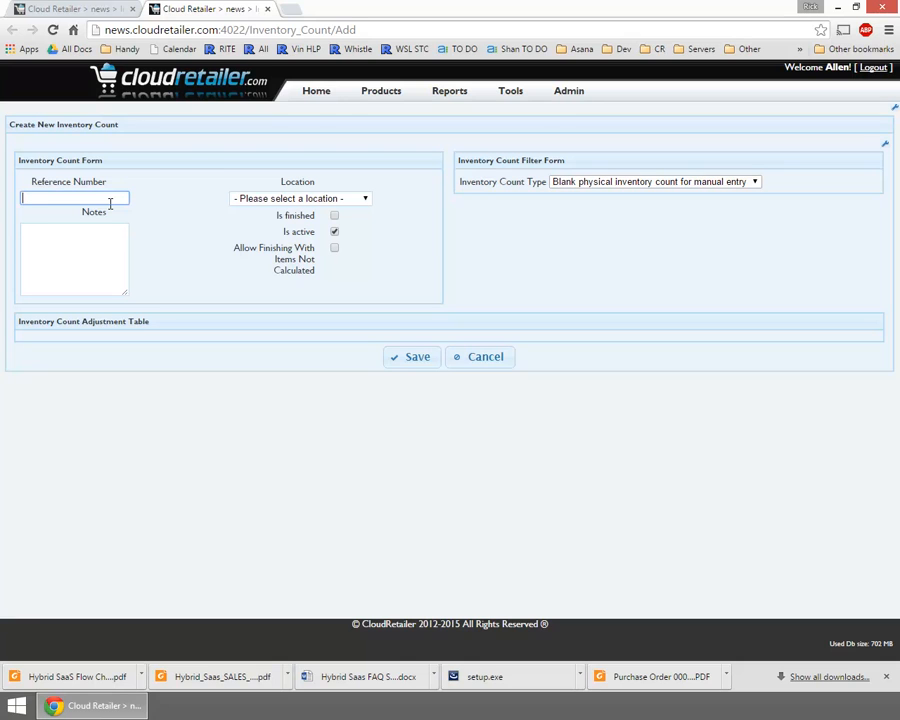
pyautogui.write('NEW')
pyautogui.click(64, 269)
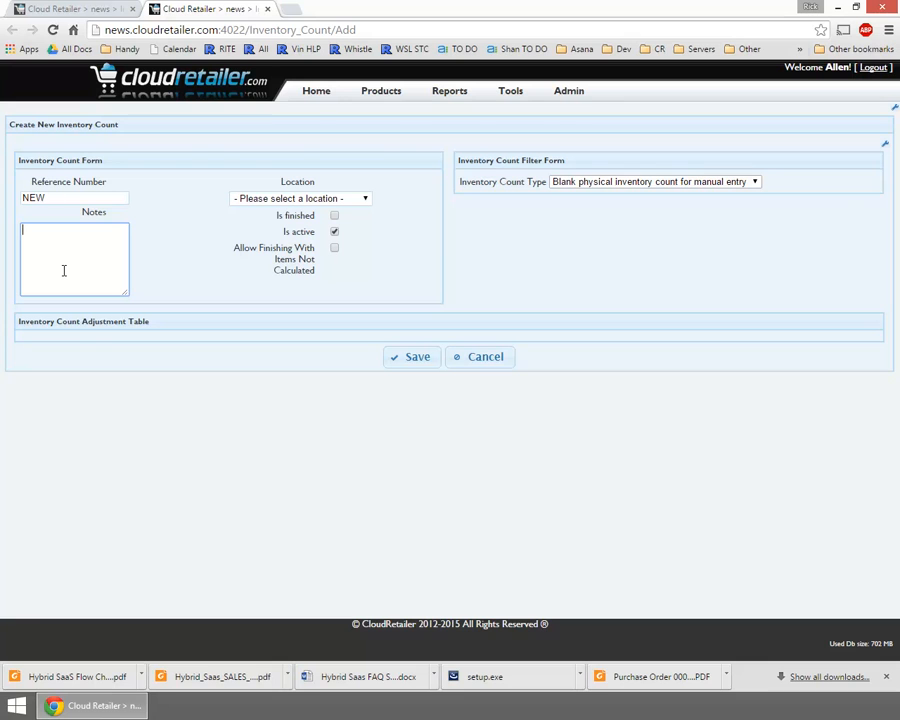
pyautogui.click(281, 203)
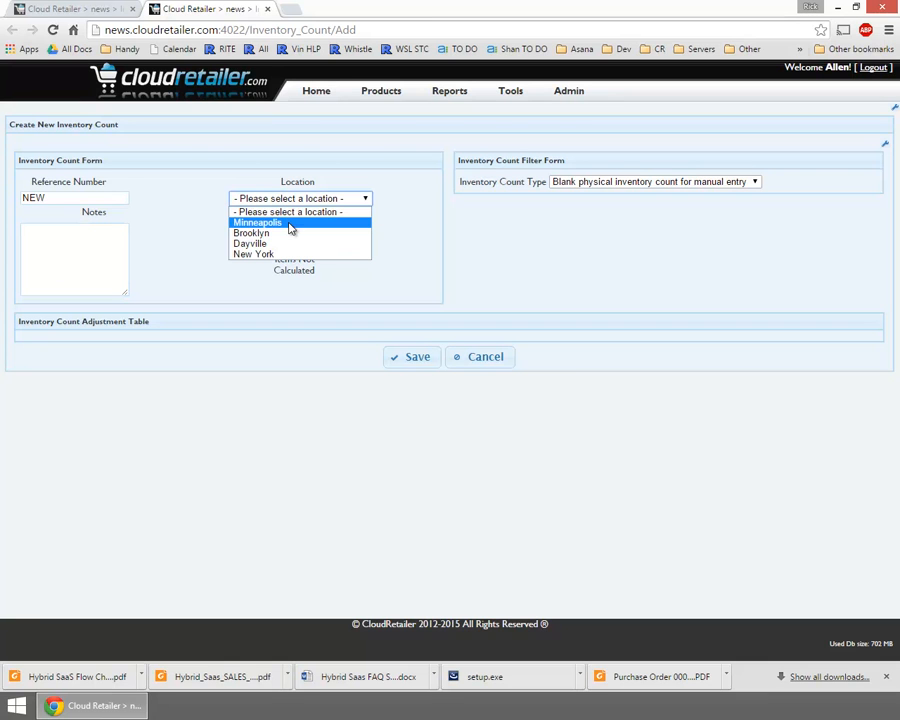
pyautogui.click(290, 224)
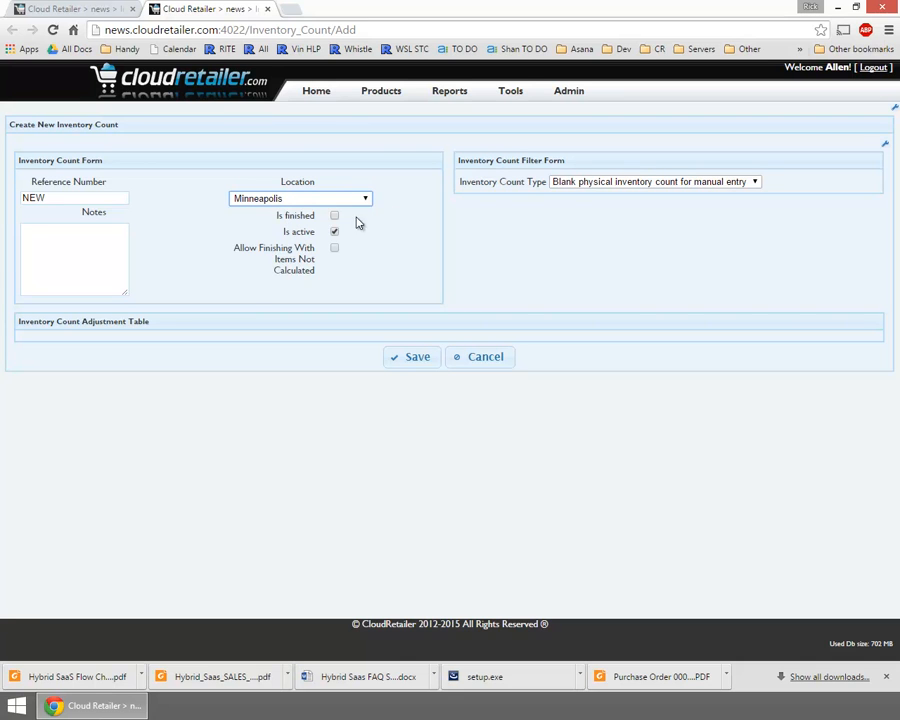
# Try the count type for all items in a filter with a Department equals condition, then the All inventory count type.
pyautogui.click(585, 190)
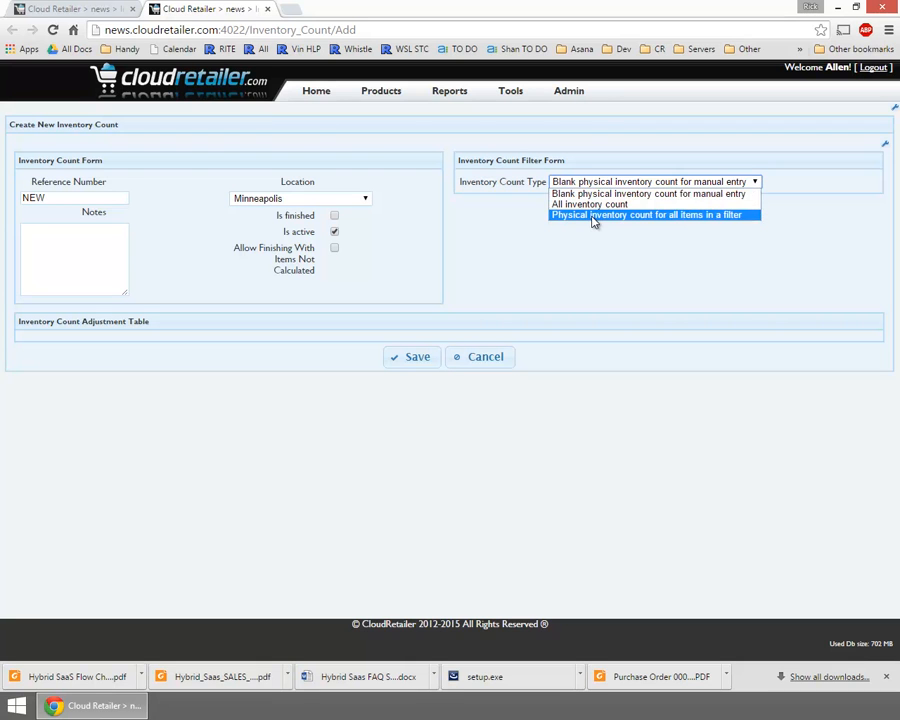
pyautogui.click(590, 215)
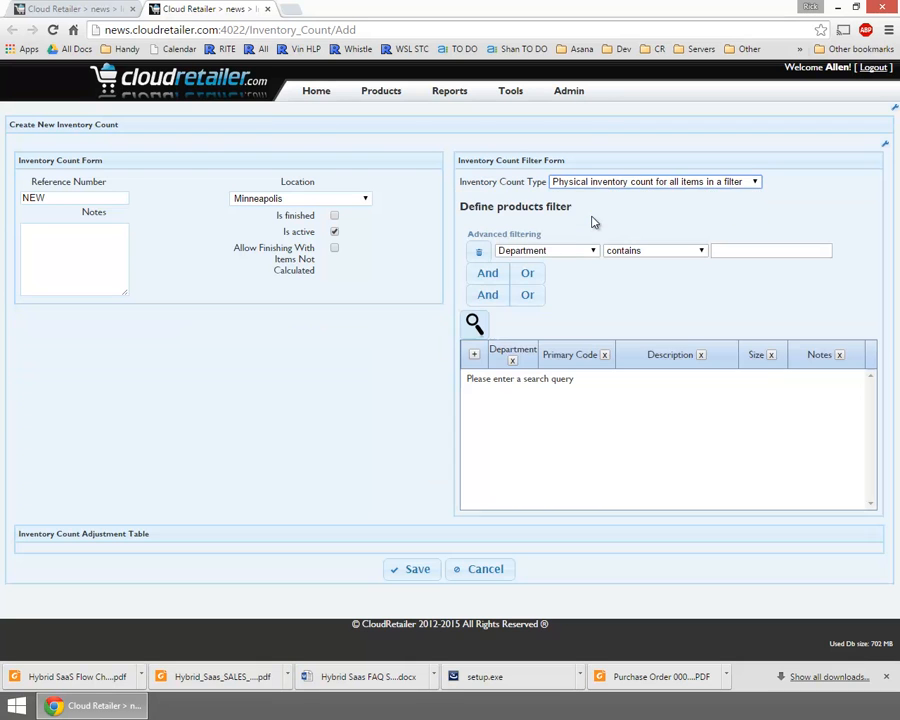
pyautogui.click(652, 258)
pyautogui.click(655, 273)
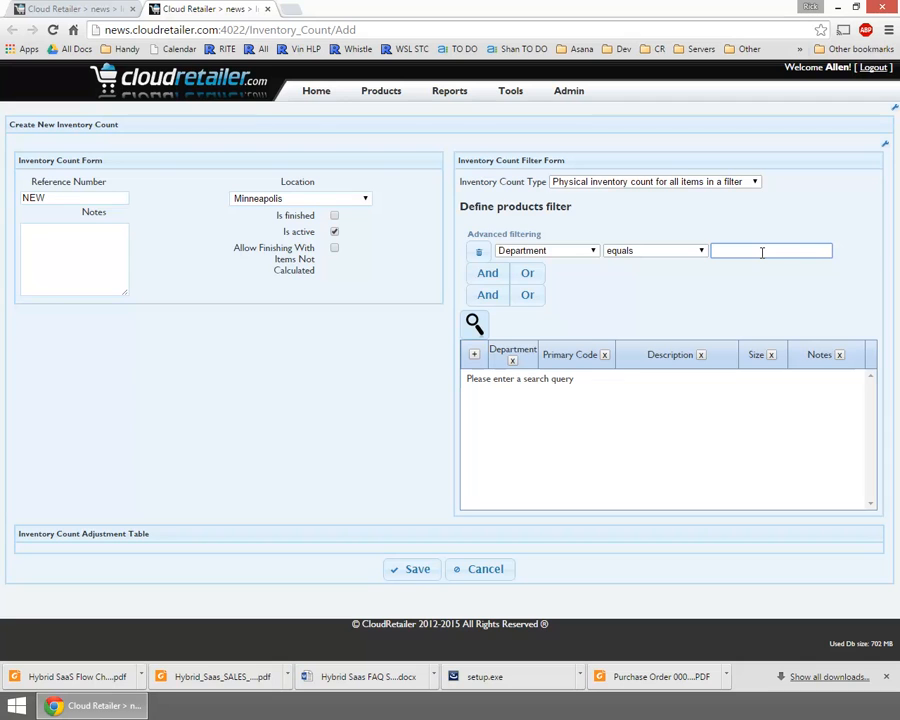
pyautogui.click(733, 192)
pyautogui.click(733, 203)
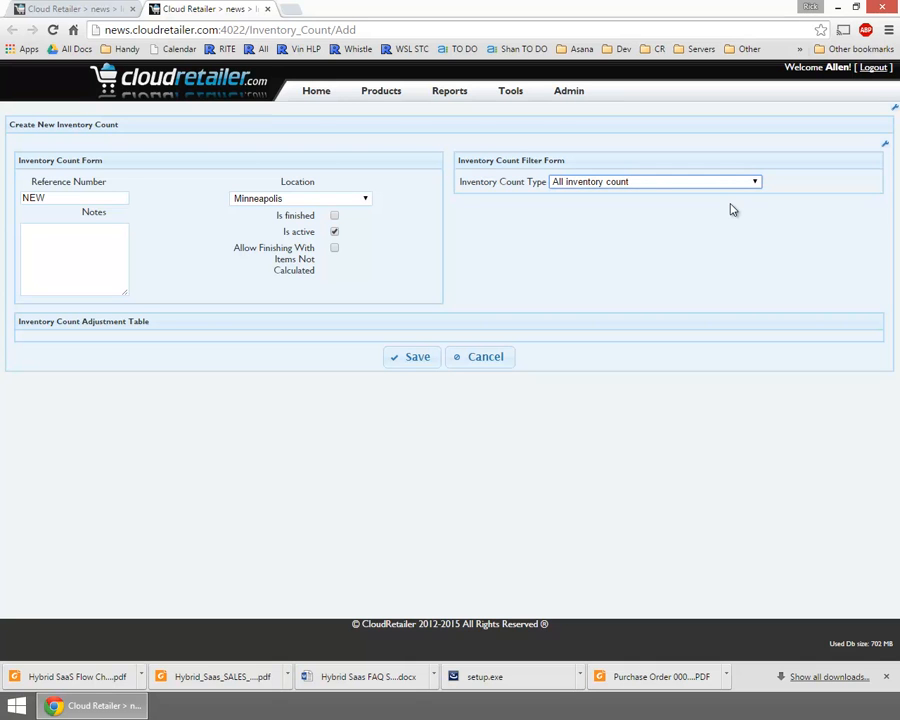
# Set the count type to Blank physical inventory count for manual entry and save the new count.
pyautogui.click(734, 189)
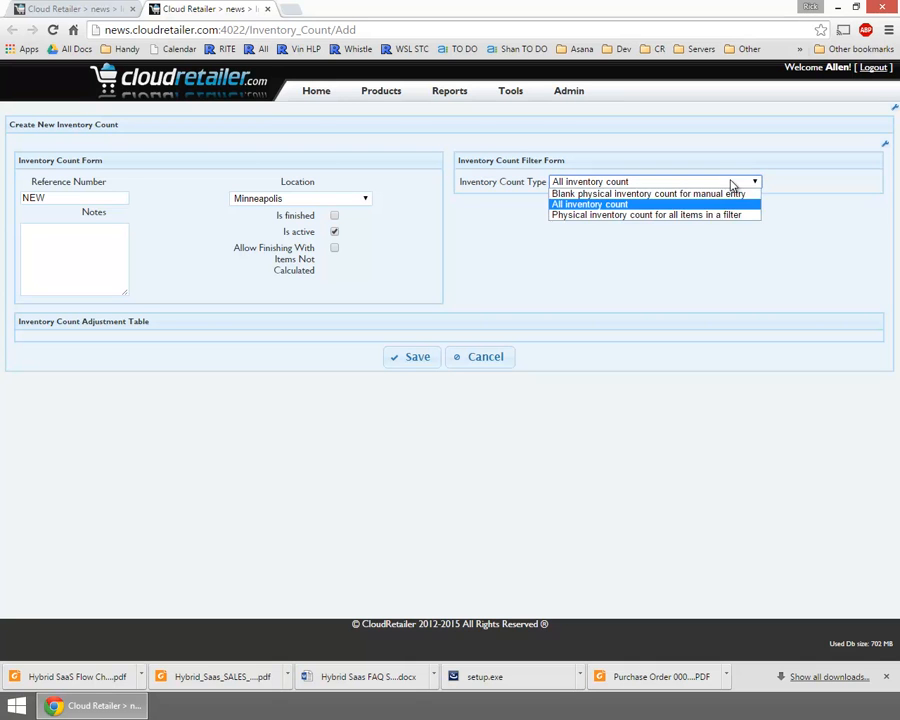
pyautogui.click(734, 197)
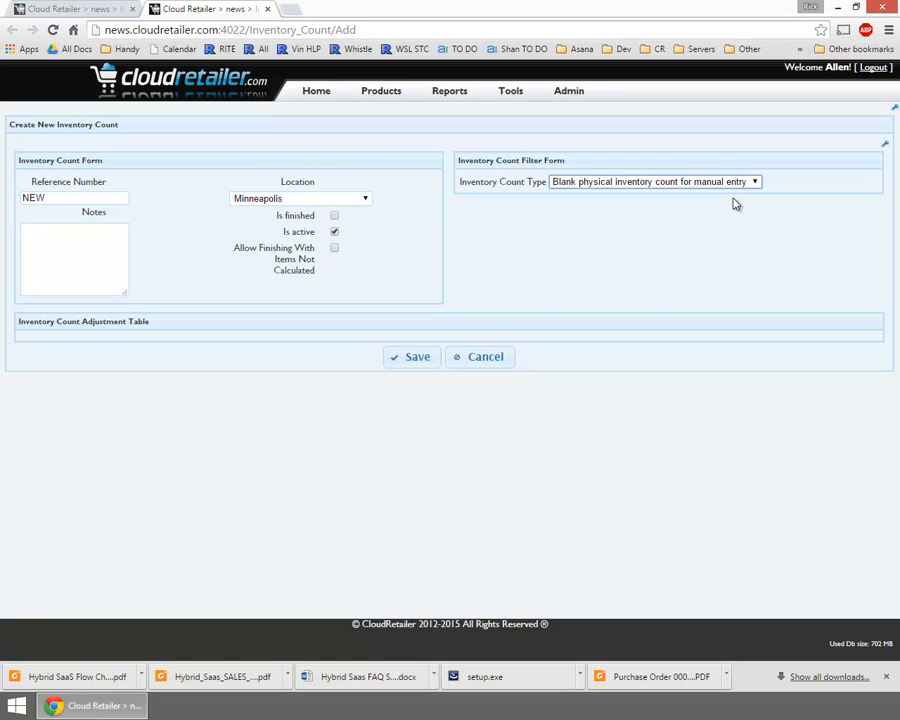
pyautogui.click(420, 357)
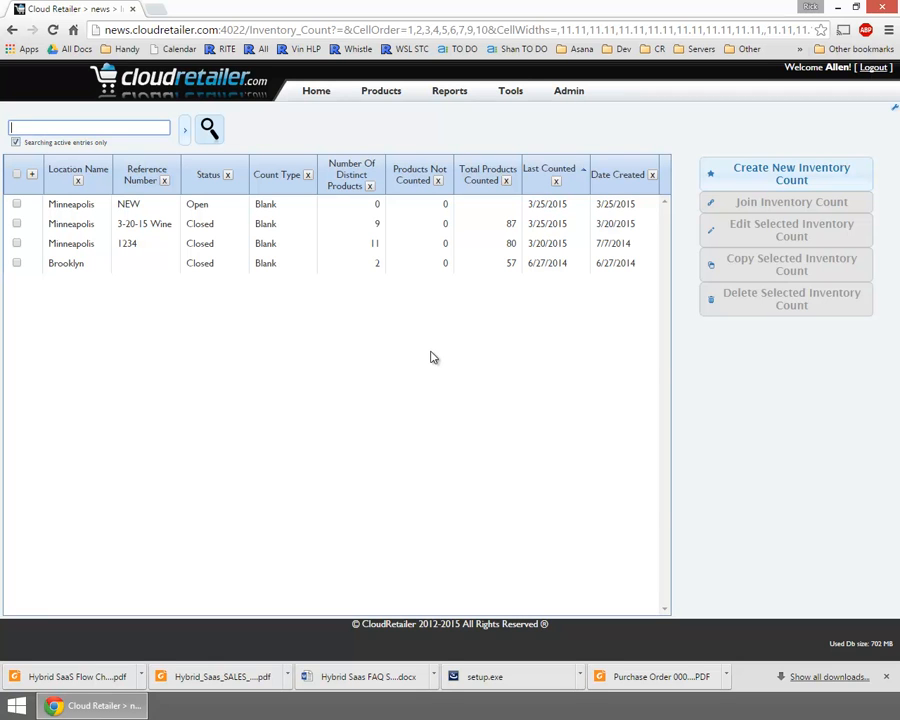
# Open the NEW inventory count for editing and join its inventory counting.
pyautogui.click(197, 204)
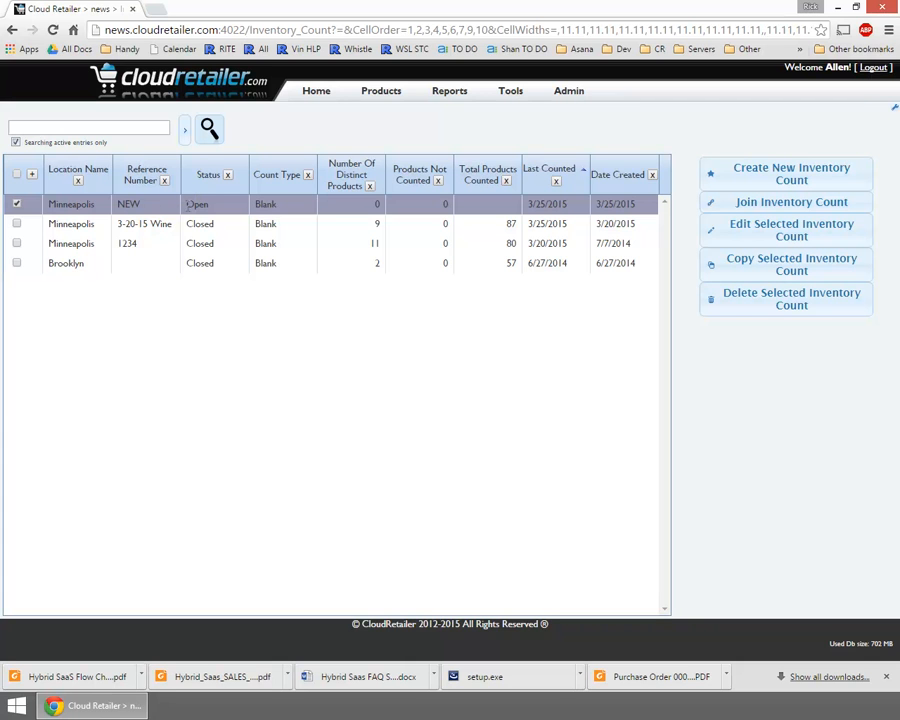
pyautogui.click(779, 238)
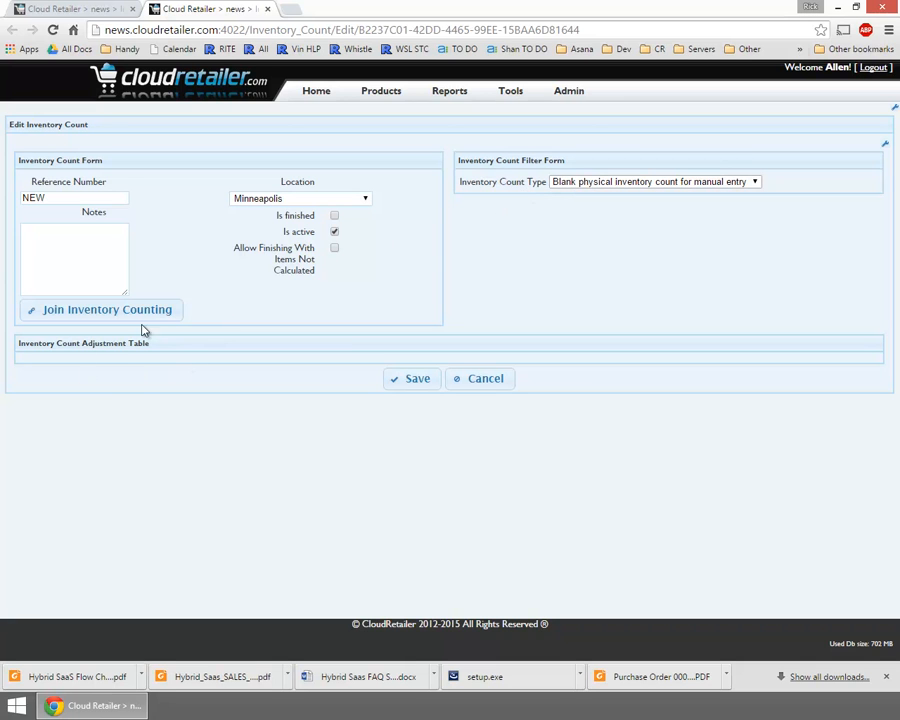
pyautogui.click(130, 8)
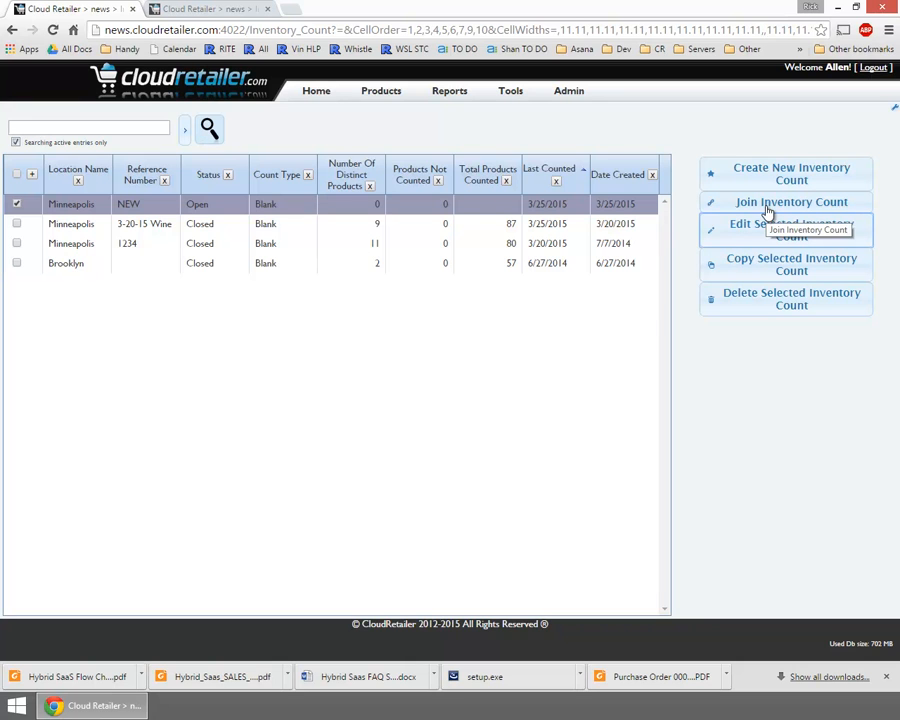
pyautogui.click(245, 8)
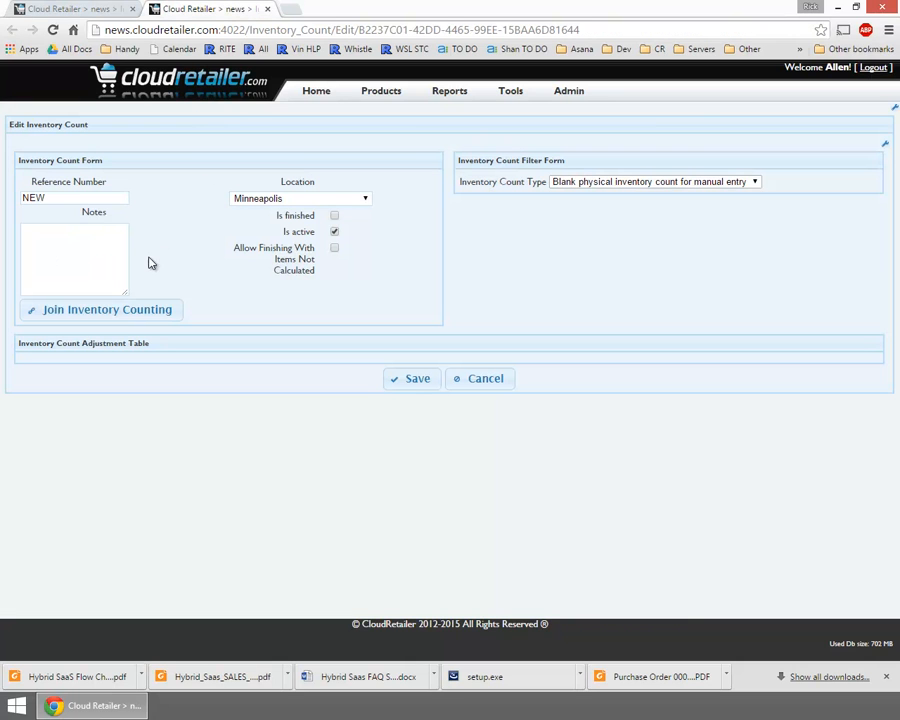
pyautogui.click(126, 311)
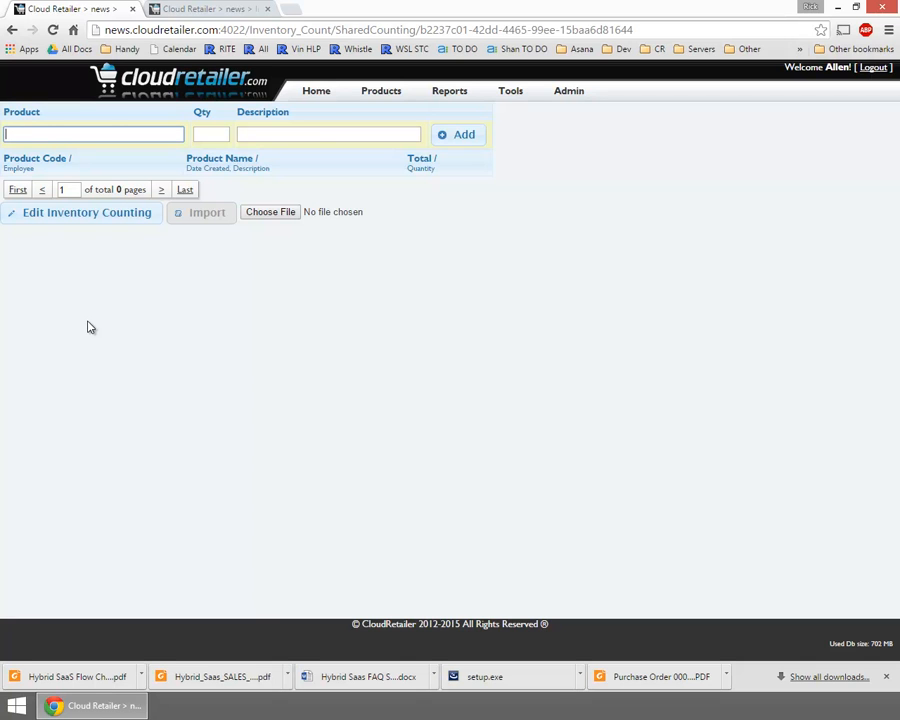
pyautogui.write('080686365402')
pyautogui.press('Return')
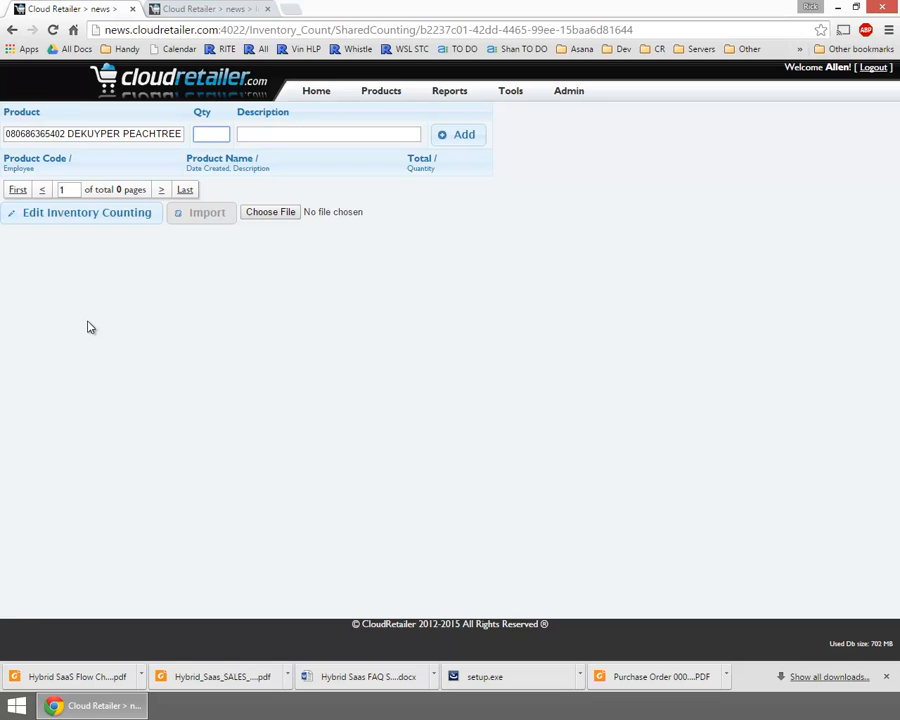
pyautogui.write('15')
pyautogui.press('Return')
pyautogui.write('400000004693')
pyautogui.press('Return')
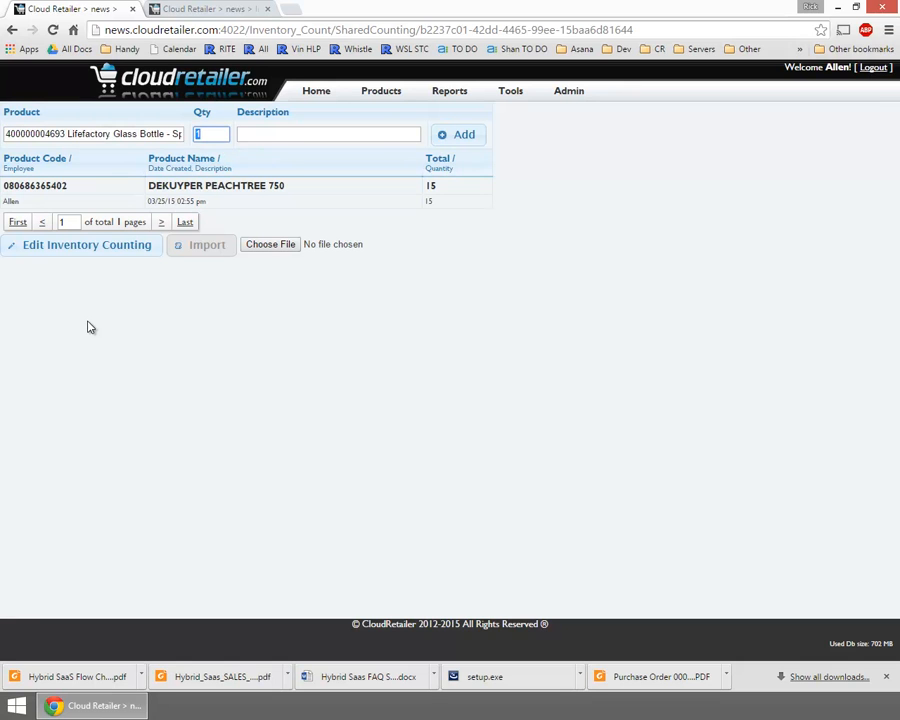
pyautogui.press('Return')
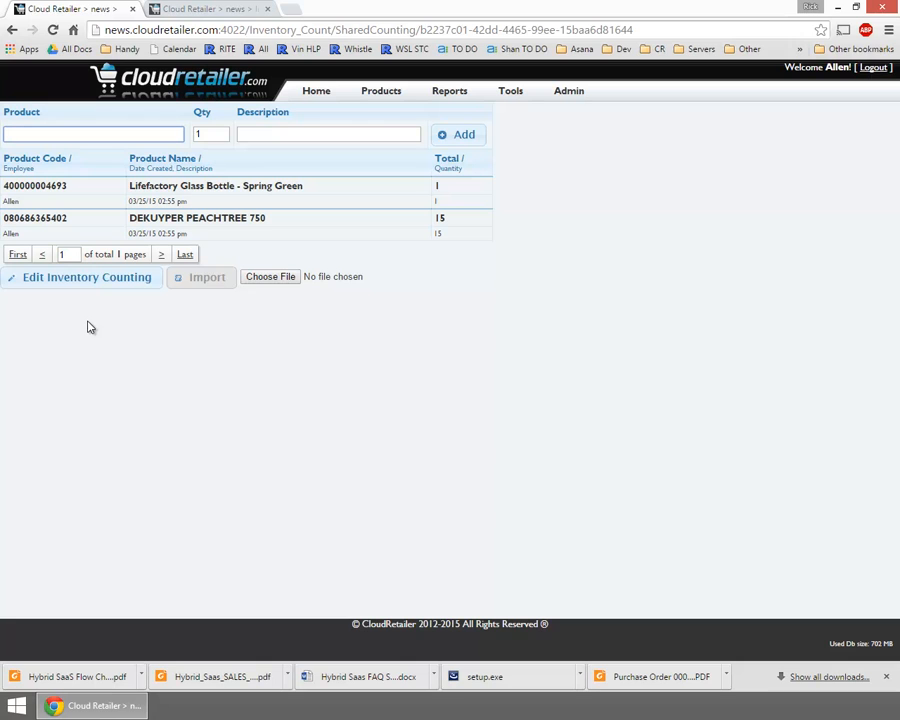
pyautogui.write('081584013105')
pyautogui.press('Tab')
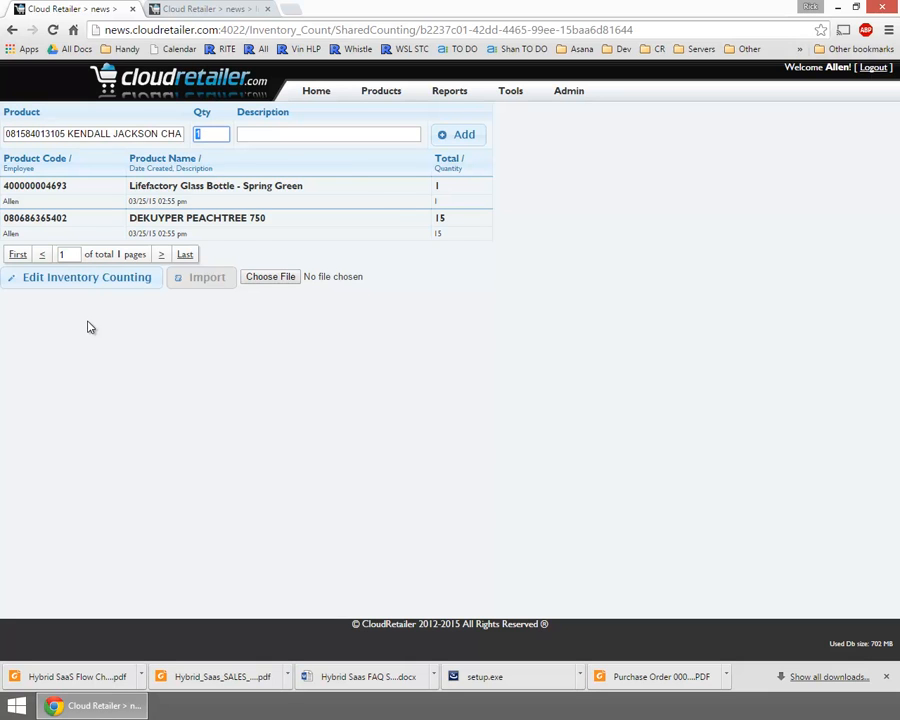
pyautogui.press('Return')
pyautogui.write('081584013105')
pyautogui.press('Tab')
pyautogui.press('Return')
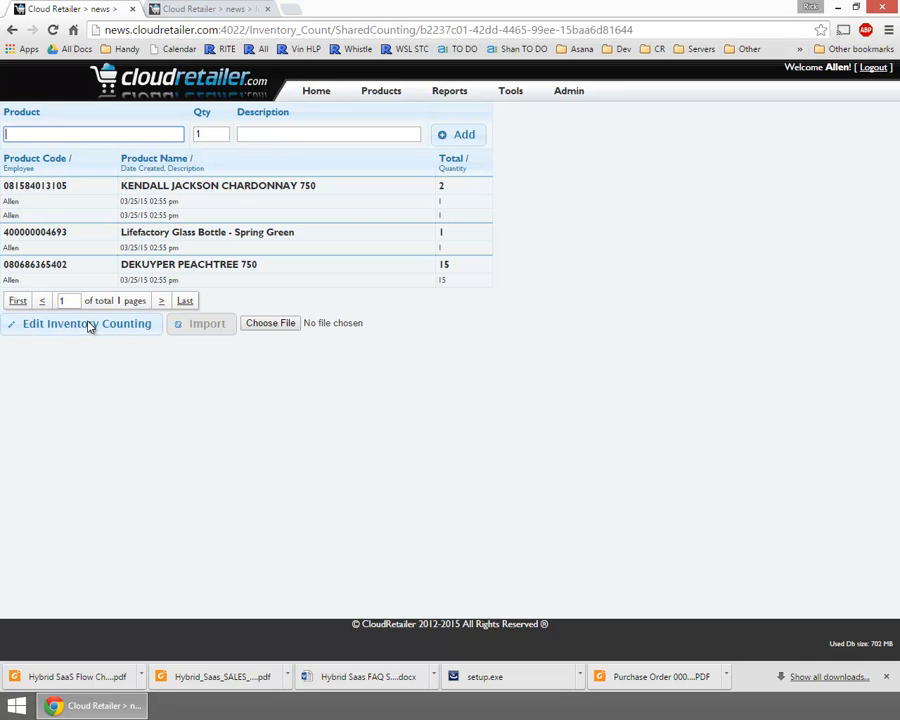
pyautogui.write('400000004693')
pyautogui.press('Return')
pyautogui.write('12')
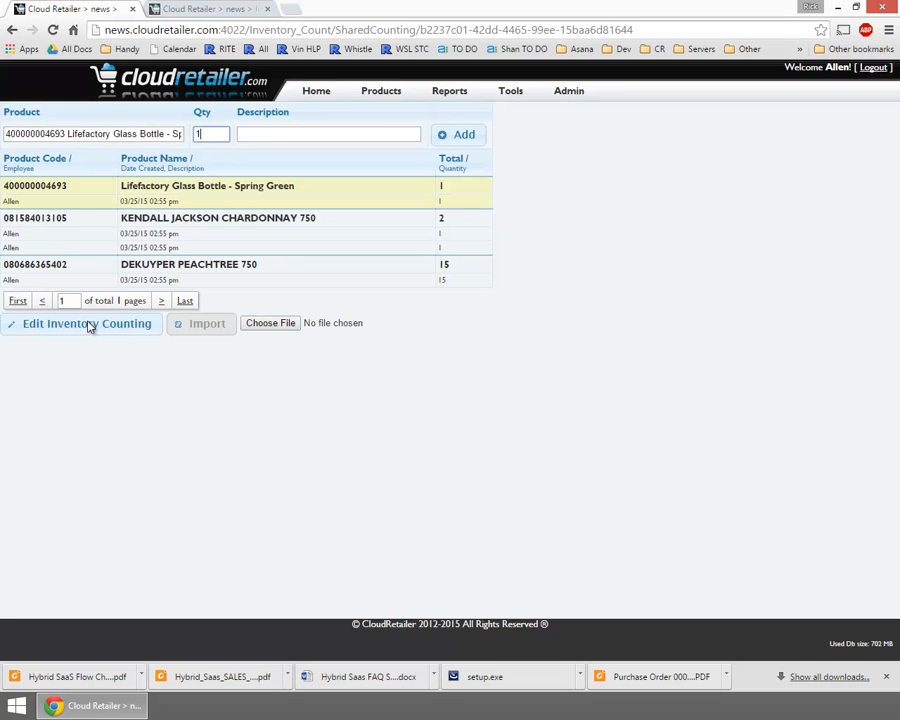
pyautogui.press('Return')
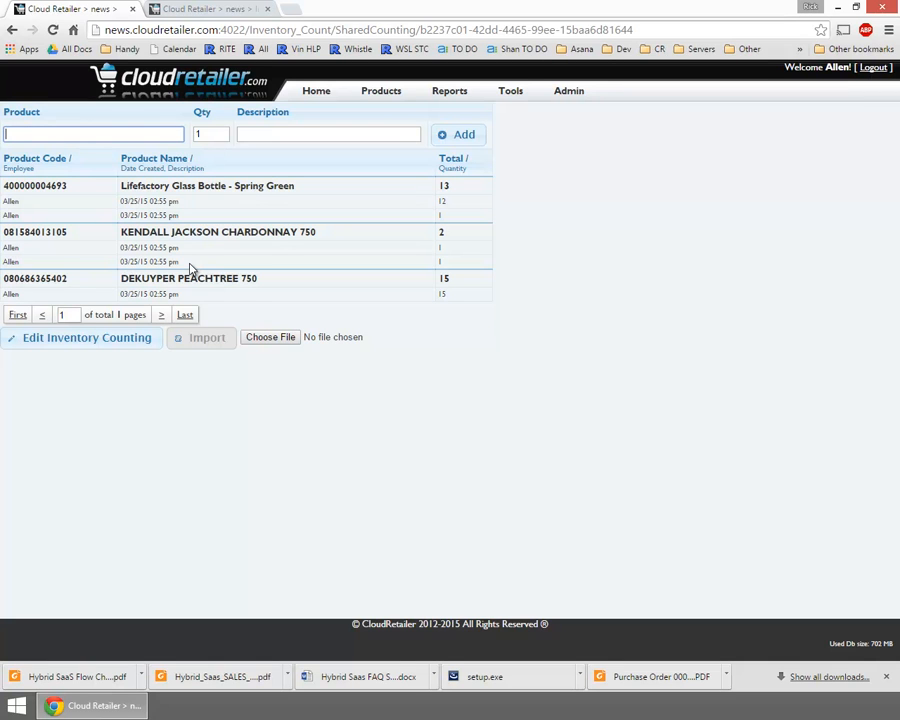
# Enter Back Room as the count description and set it as the default.
pyautogui.click(248, 130)
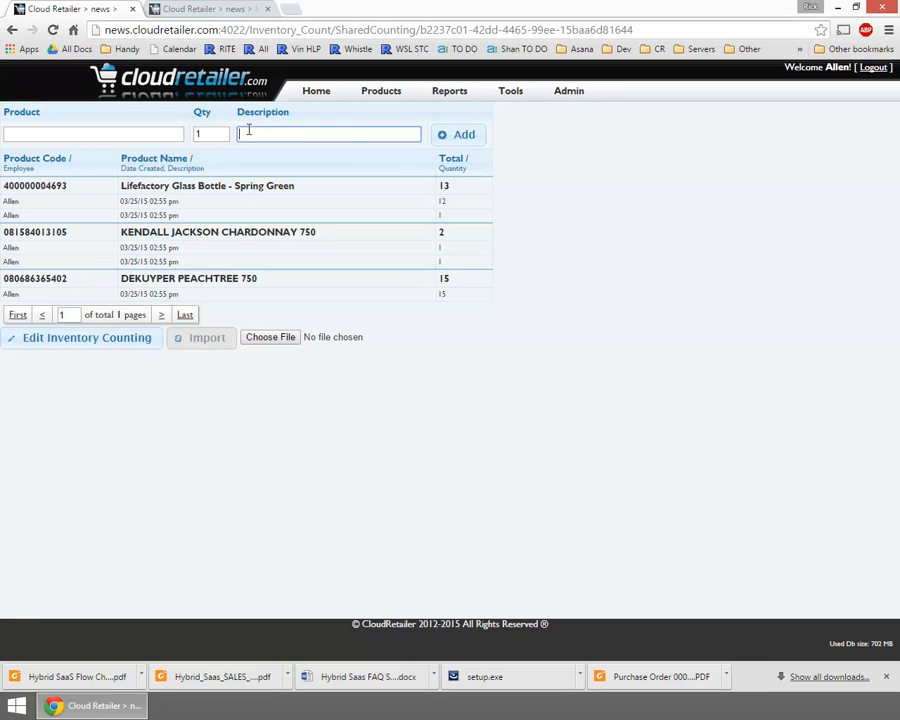
pyautogui.write('Back Room')
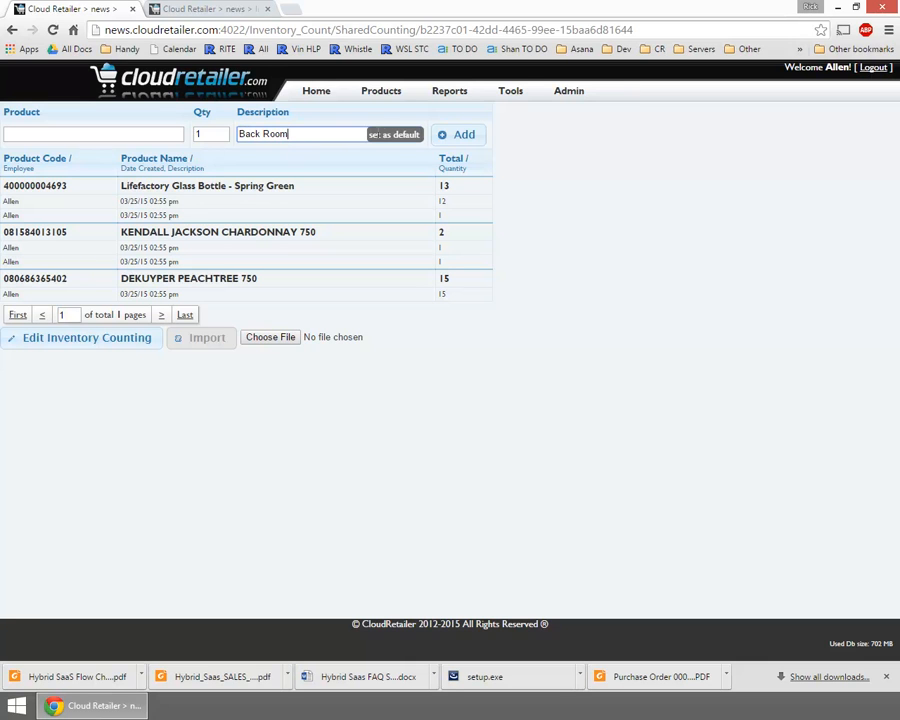
pyautogui.tripleClick(381, 133)
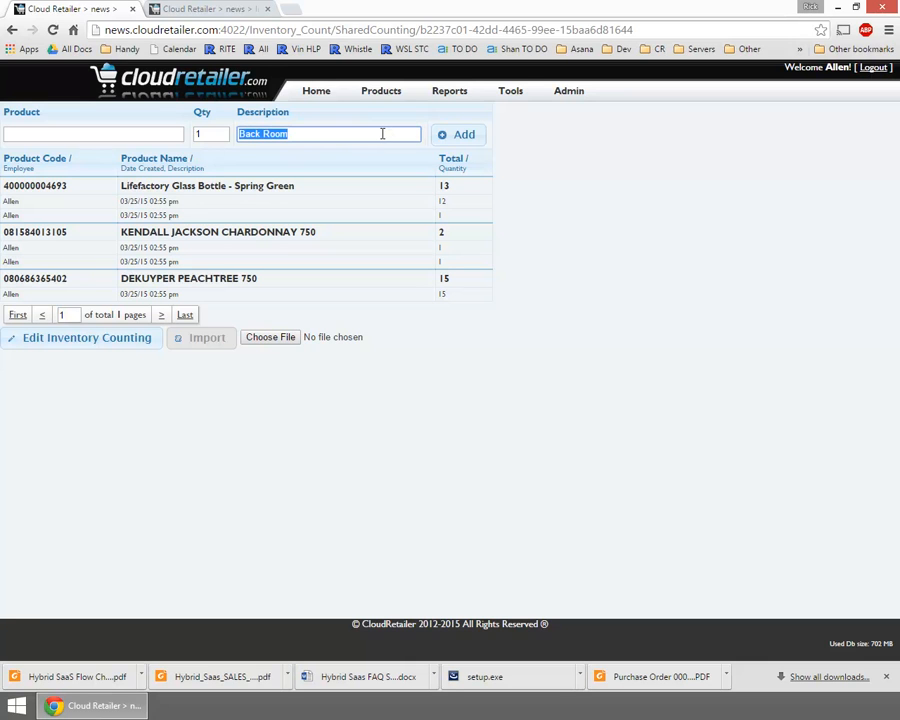
pyautogui.click(96, 134)
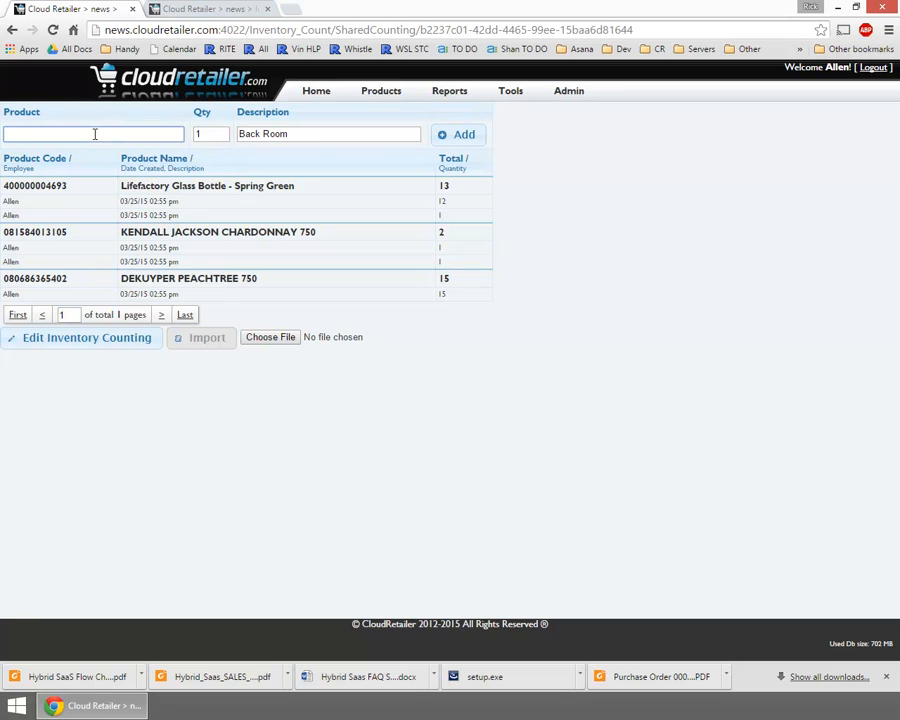
pyautogui.write('080686365402')
pyautogui.press('Return')
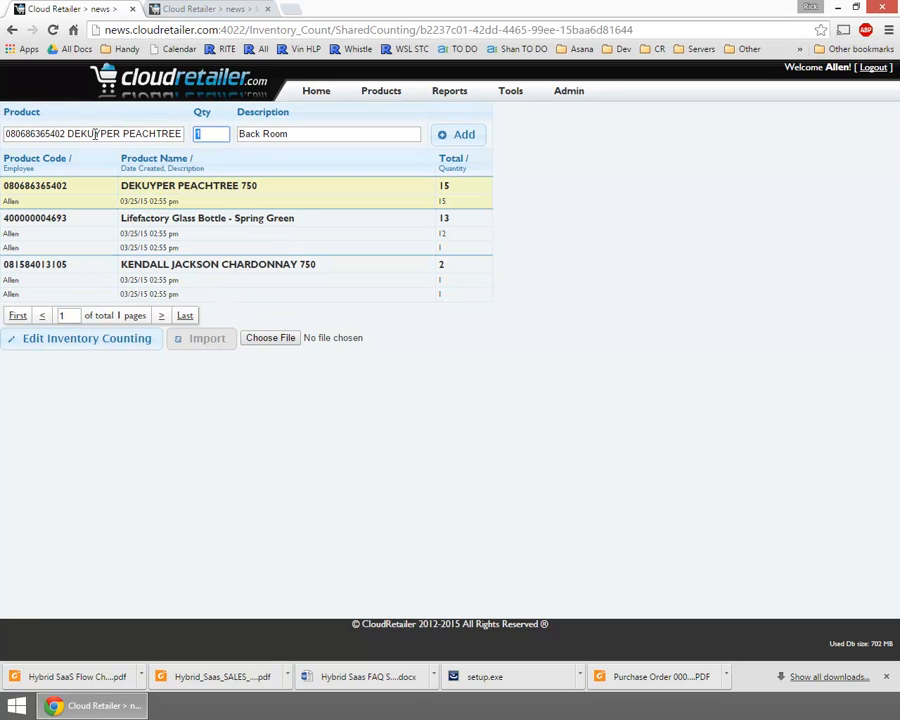
pyautogui.write('10')
pyautogui.press('Return')
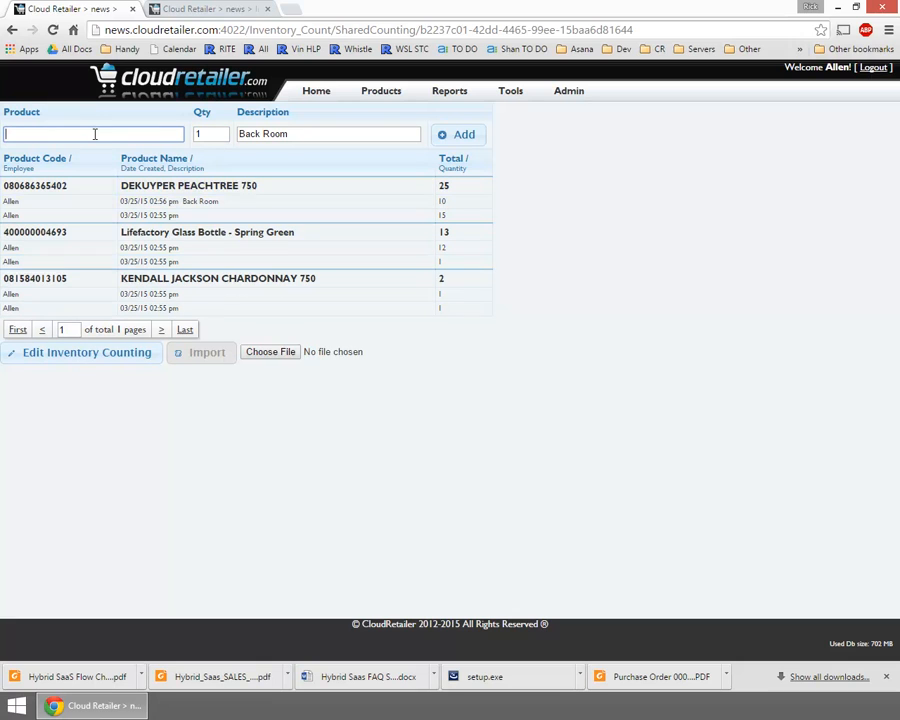
pyautogui.write('01667232')
pyautogui.press('Return')
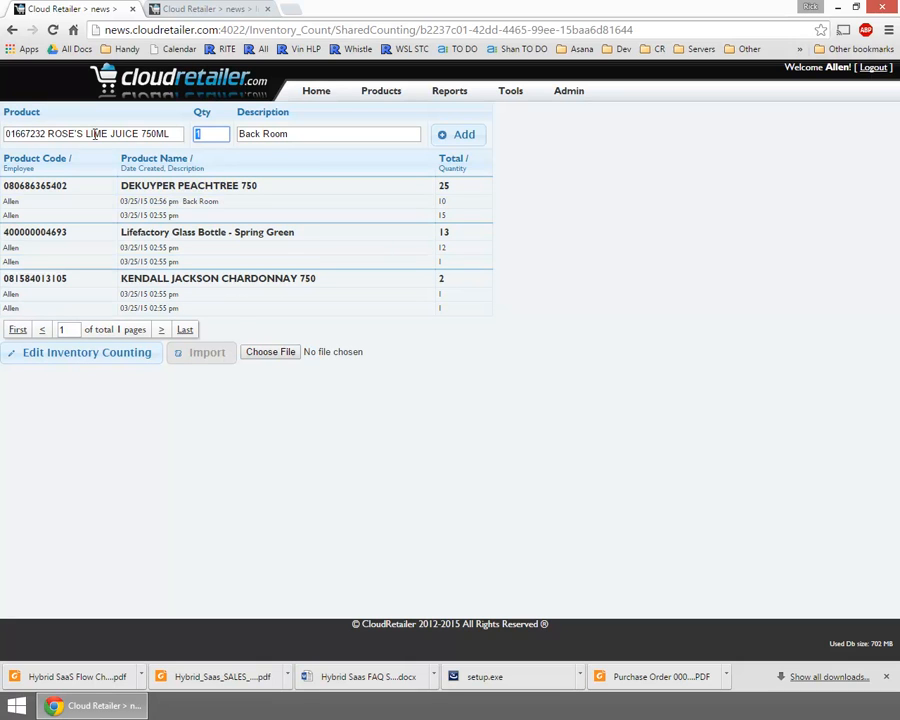
pyautogui.press('Return')
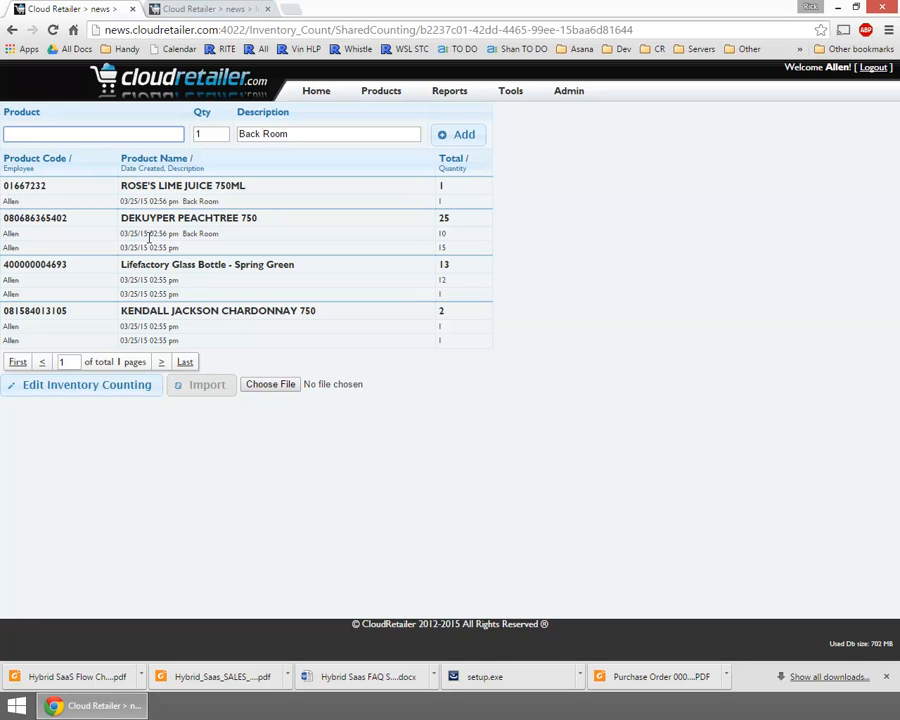
# Switch to the second computer in RITE Connect, reload the inventory count list and join the open Minneapolis count NEW in a maximized window.
pyautogui.moveTo(0, 200); pyautogui.dragTo(628, 48)
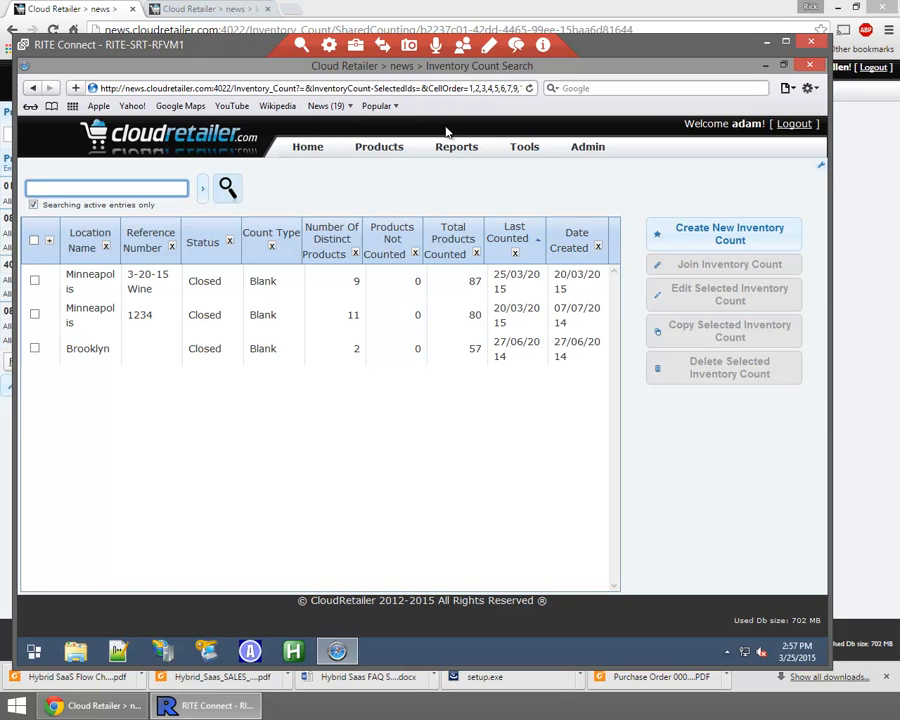
pyautogui.click(462, 88)
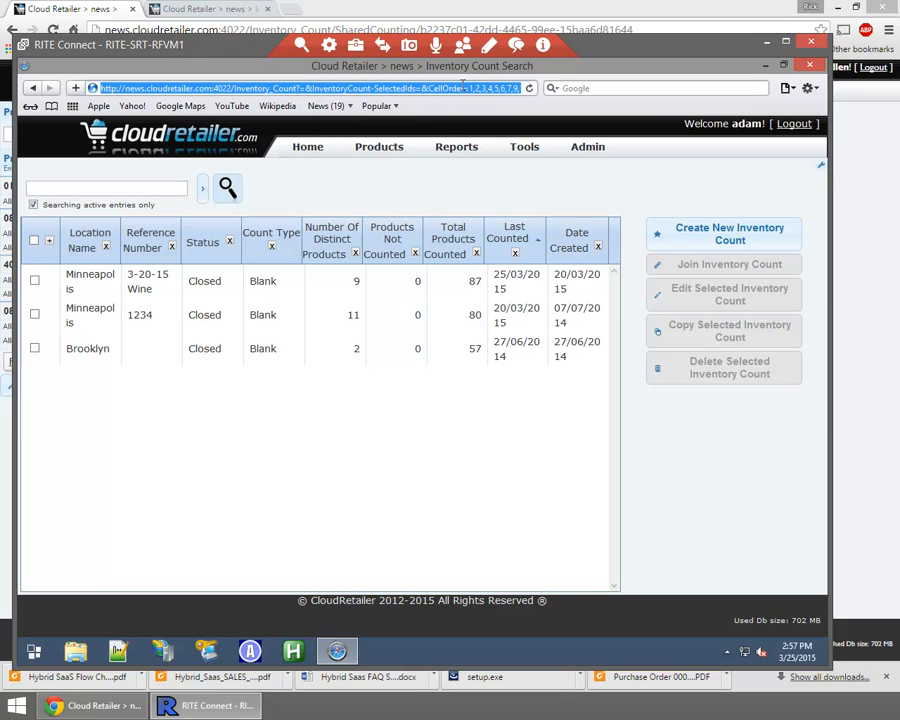
pyautogui.press('Return')
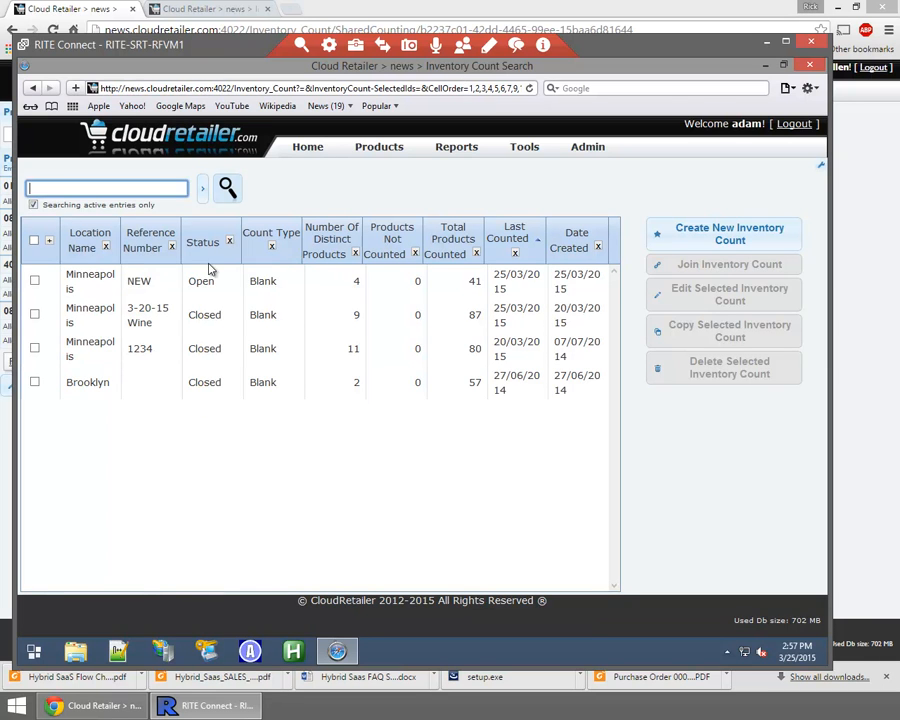
pyautogui.click(215, 281)
pyautogui.click(783, 272)
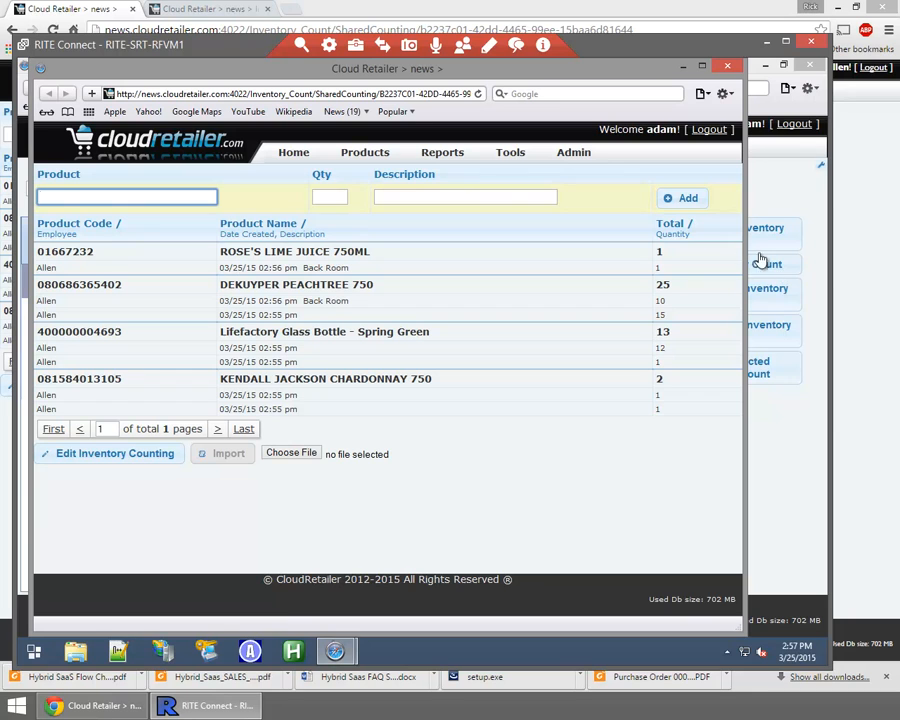
pyautogui.click(705, 67)
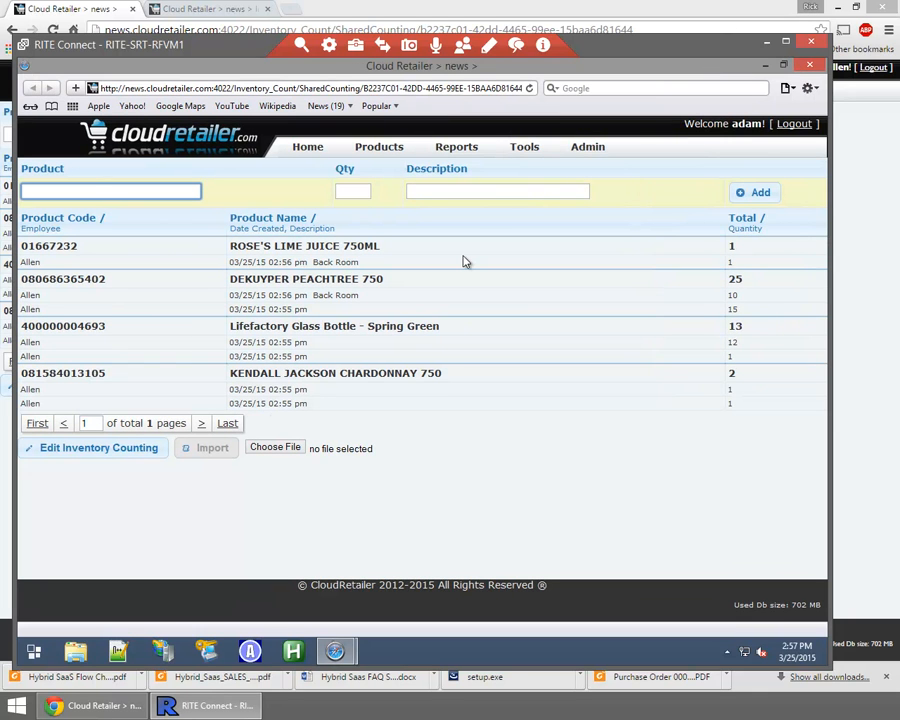
pyautogui.moveTo(609, 46); pyautogui.dragTo(609, 318)
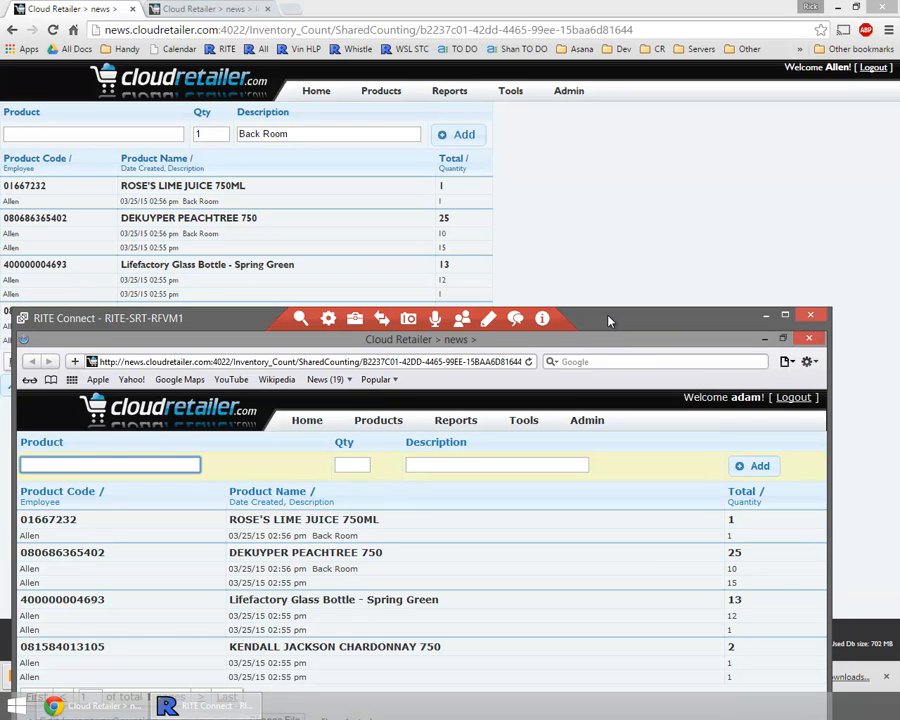
pyautogui.write('2')
pyautogui.press('Return')
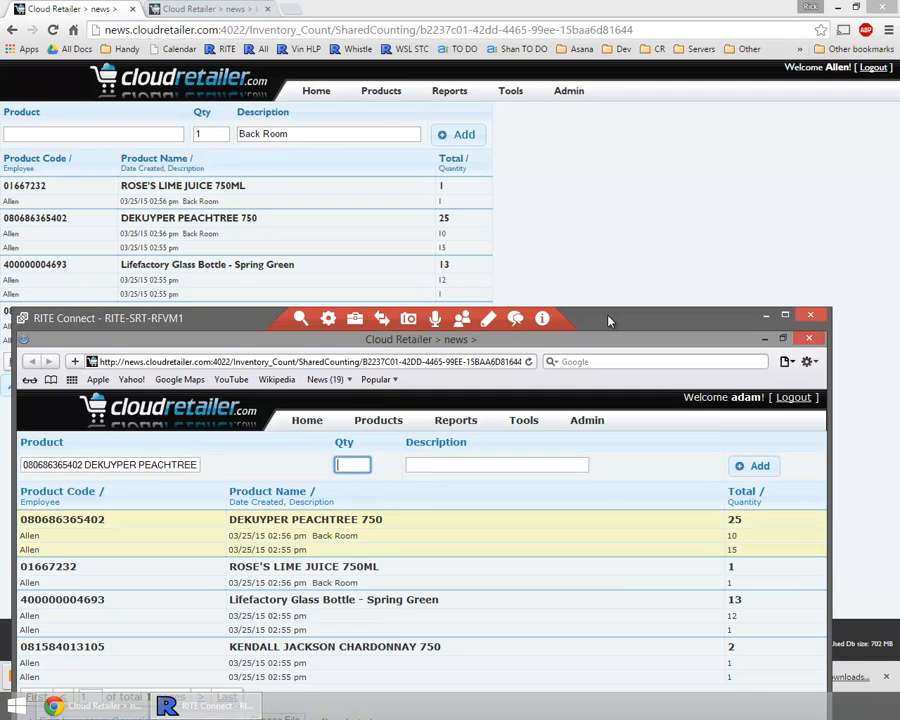
pyautogui.write('15')
pyautogui.press('Return')
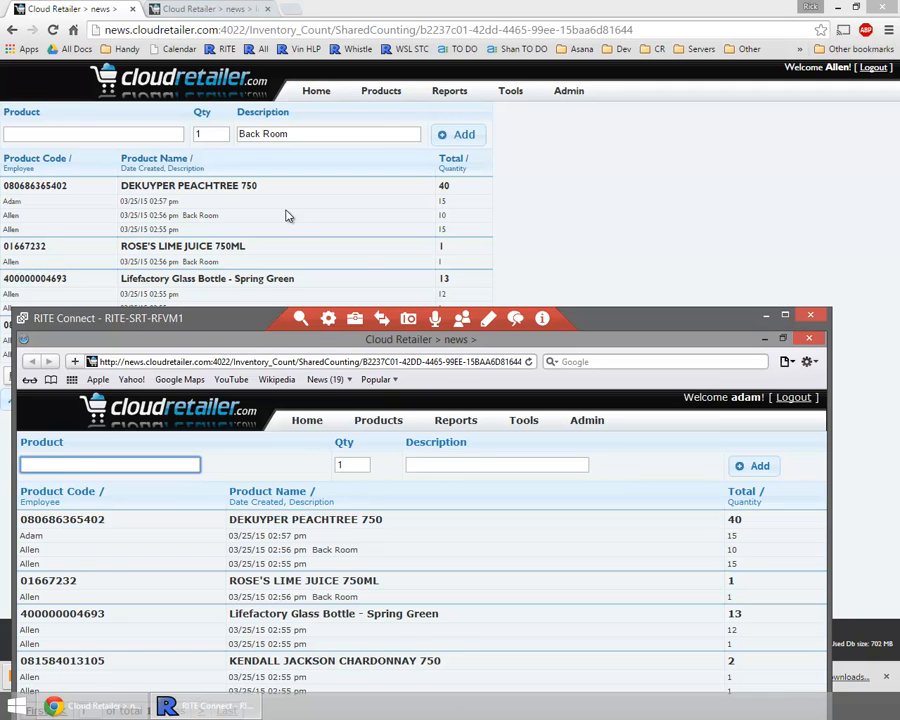
pyautogui.click(693, 217)
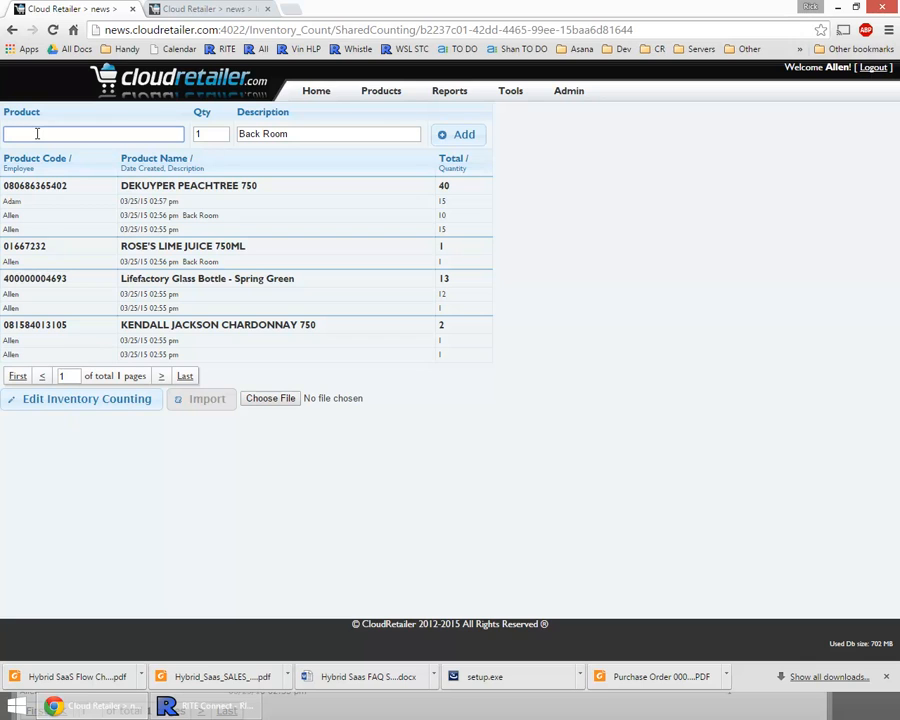
pyautogui.write('080686365402')
pyautogui.press('Return')
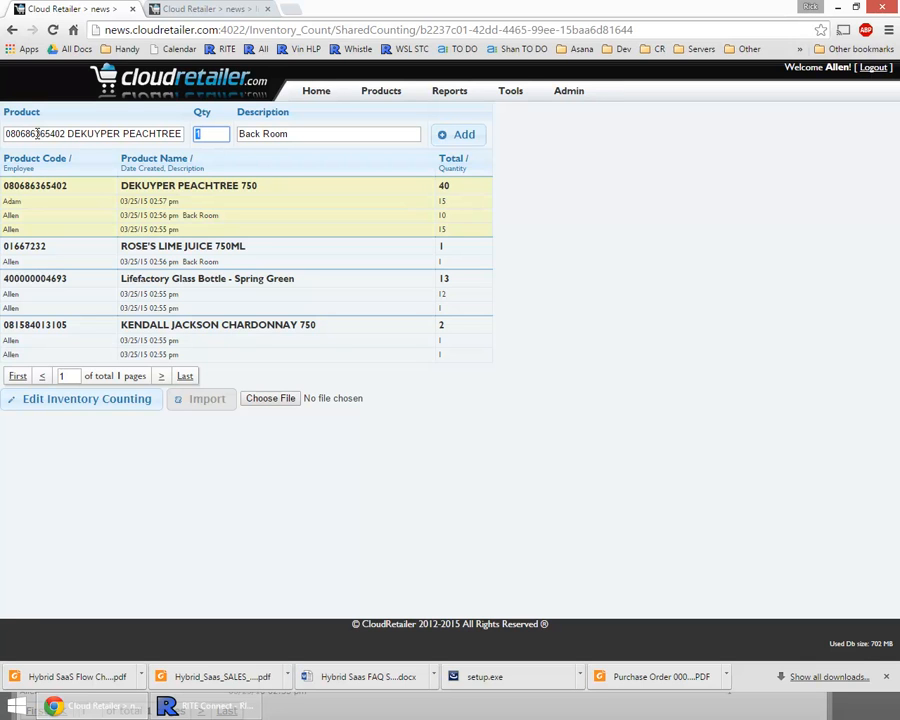
pyautogui.write('-15')
pyautogui.press('Return')
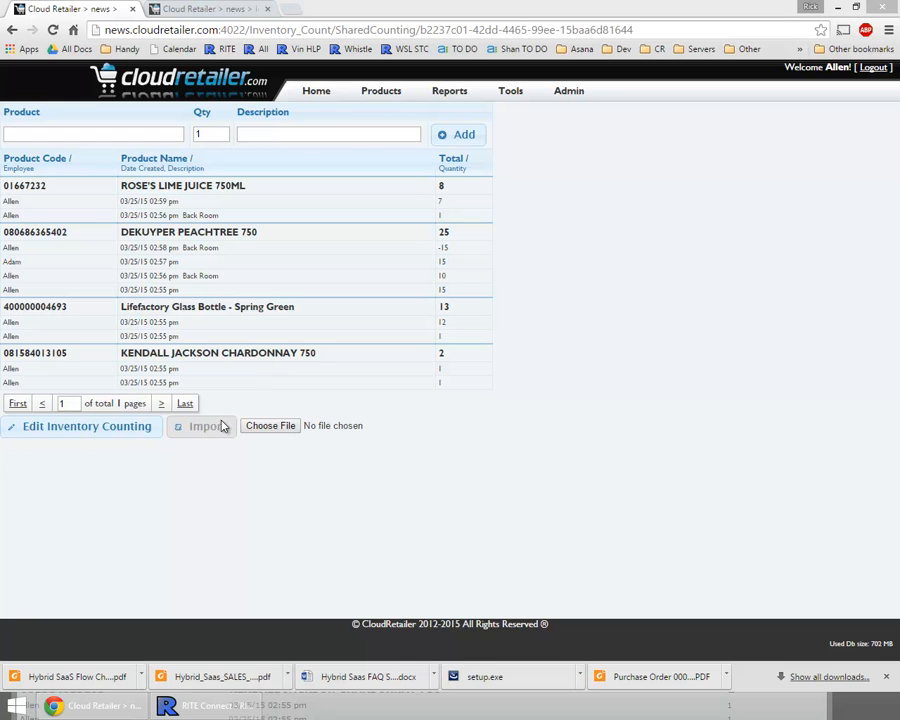
# Open the inventory count for editing and examine the expected quantity and entry time of Kendall Jackson Chardonnay in the adjustment table.
pyautogui.click(140, 441)
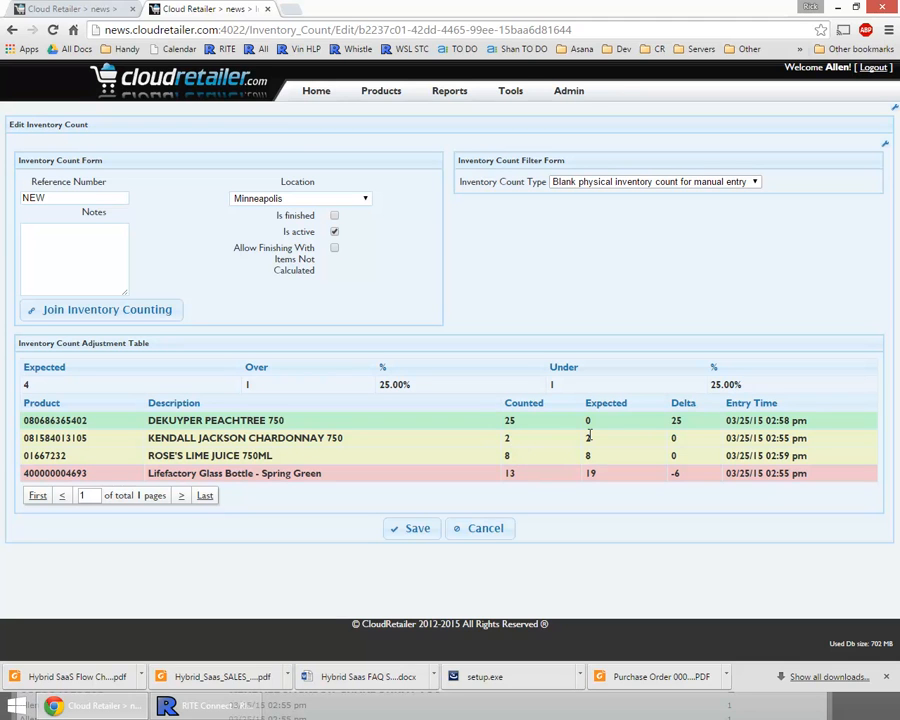
pyautogui.moveTo(729, 438); pyautogui.dragTo(764, 440)
pyautogui.click(772, 439)
pyautogui.click(603, 445)
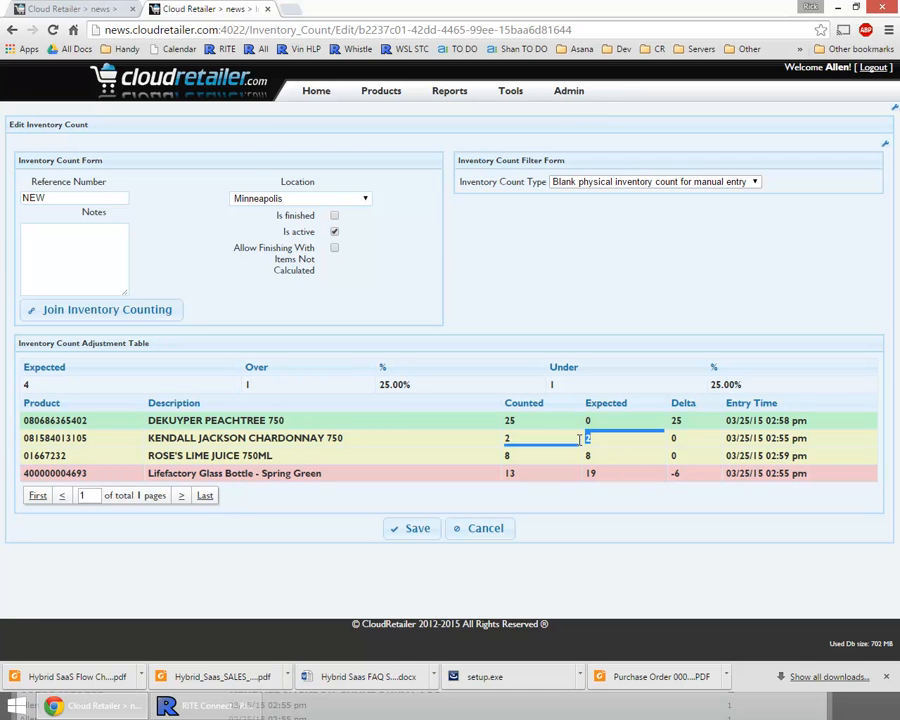
pyautogui.click(786, 444)
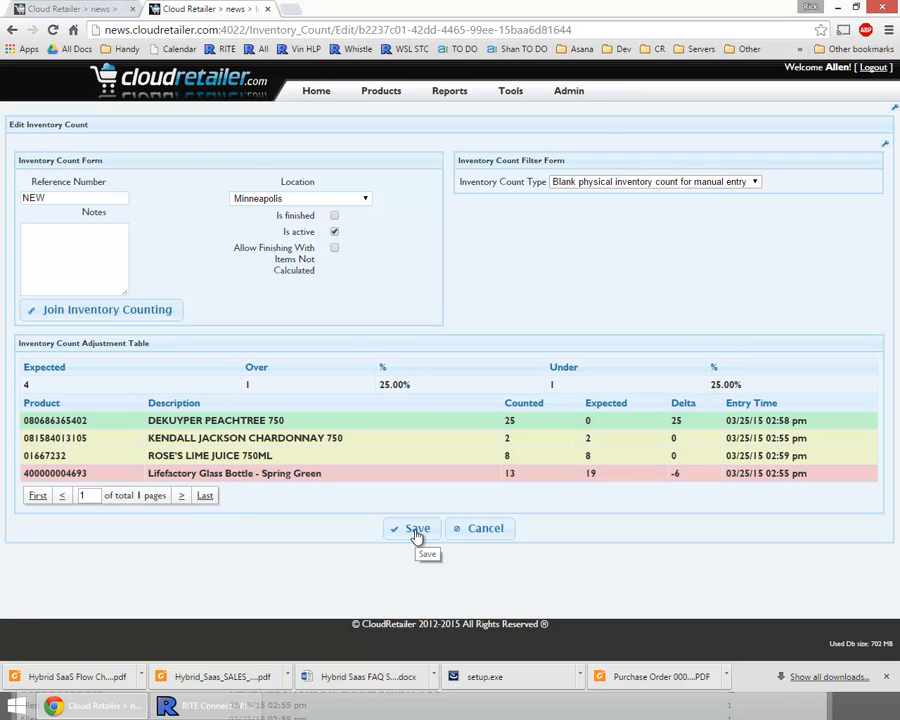
# Mark the inventory count as finished and save it, accepting the inventory adjustment calculation.
pyautogui.click(334, 216)
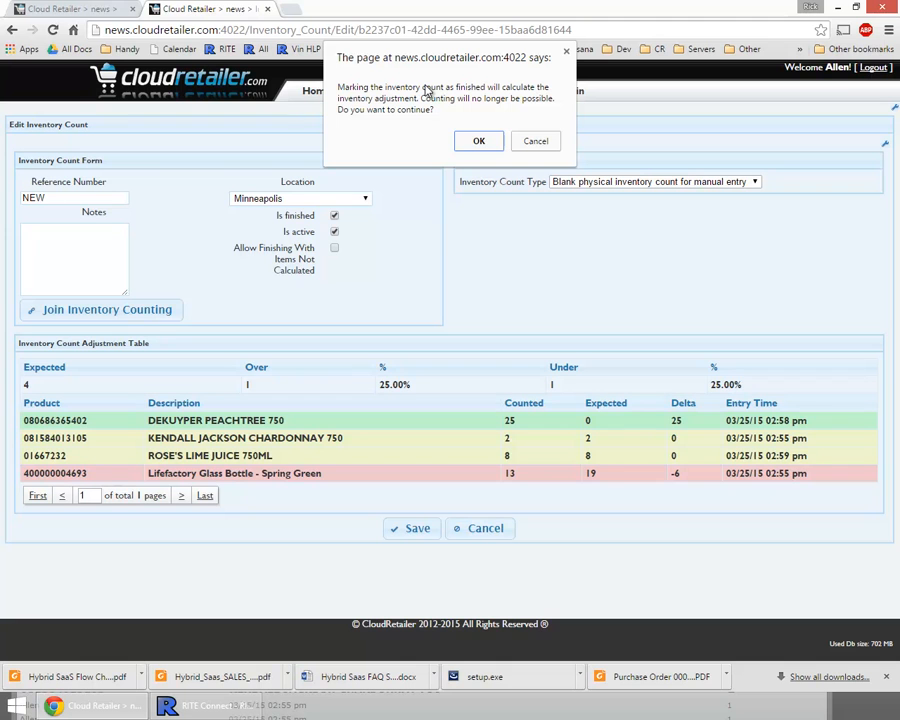
pyautogui.click(479, 142)
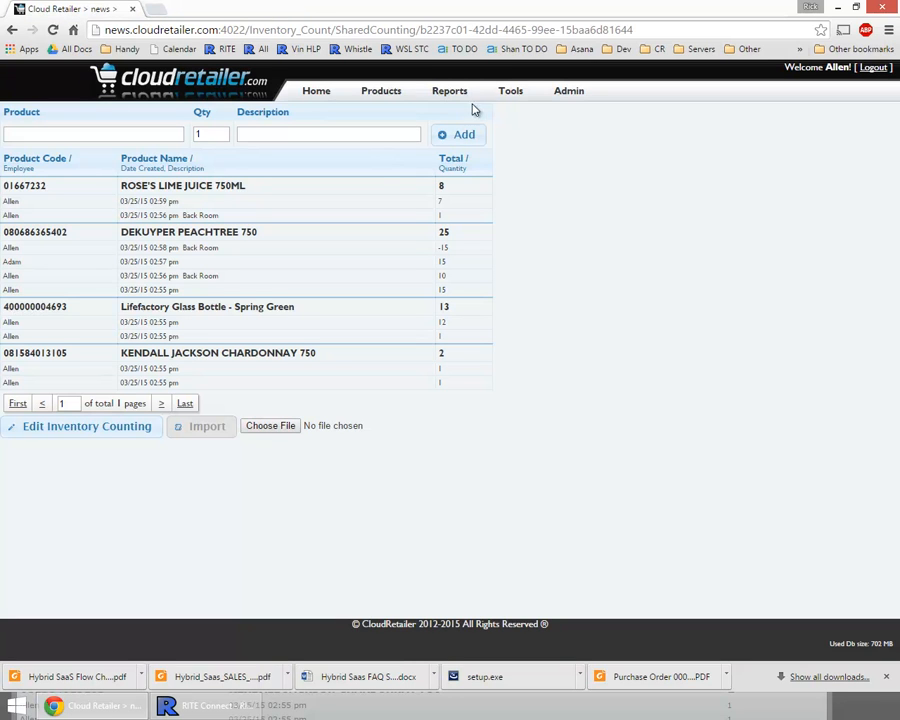
# Reopen the closed count NEW from the inventory counting list, view its Inventory Adjustments report and return to the count.
pyautogui.click(502, 93)
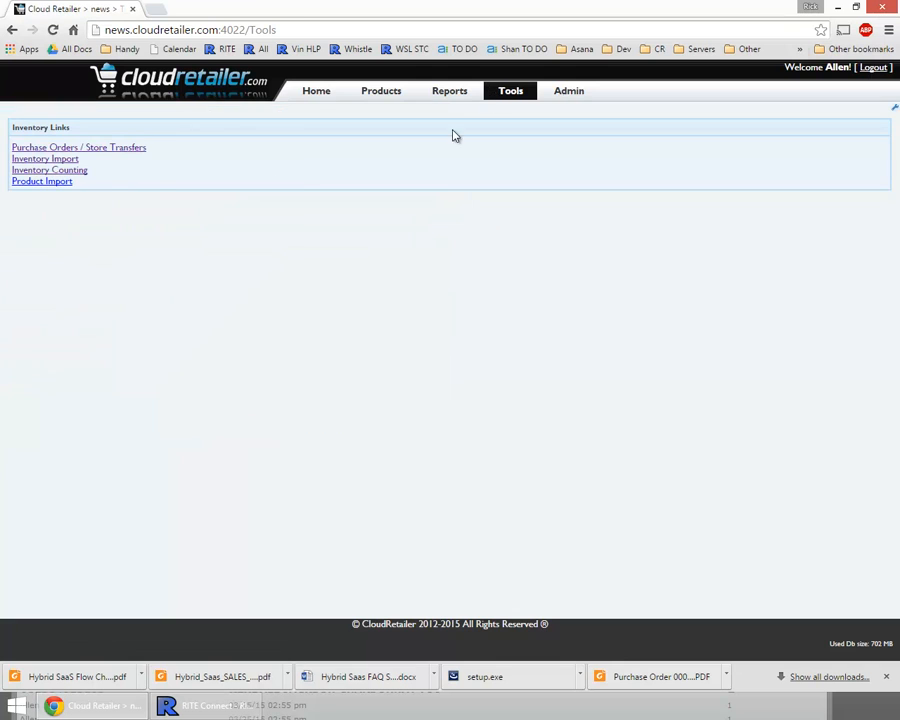
pyautogui.click(66, 171)
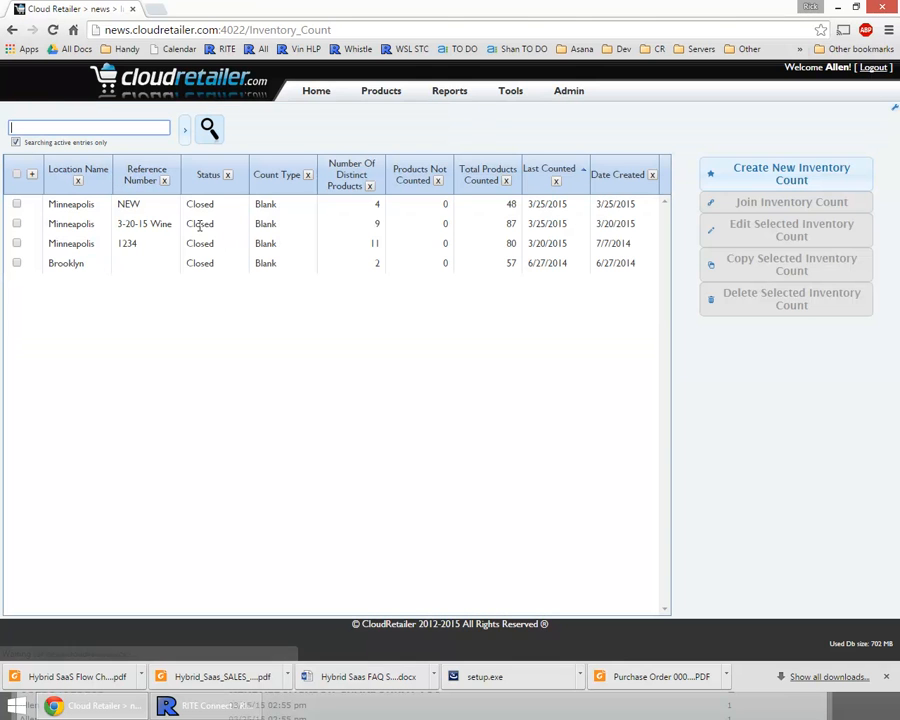
pyautogui.click(203, 204)
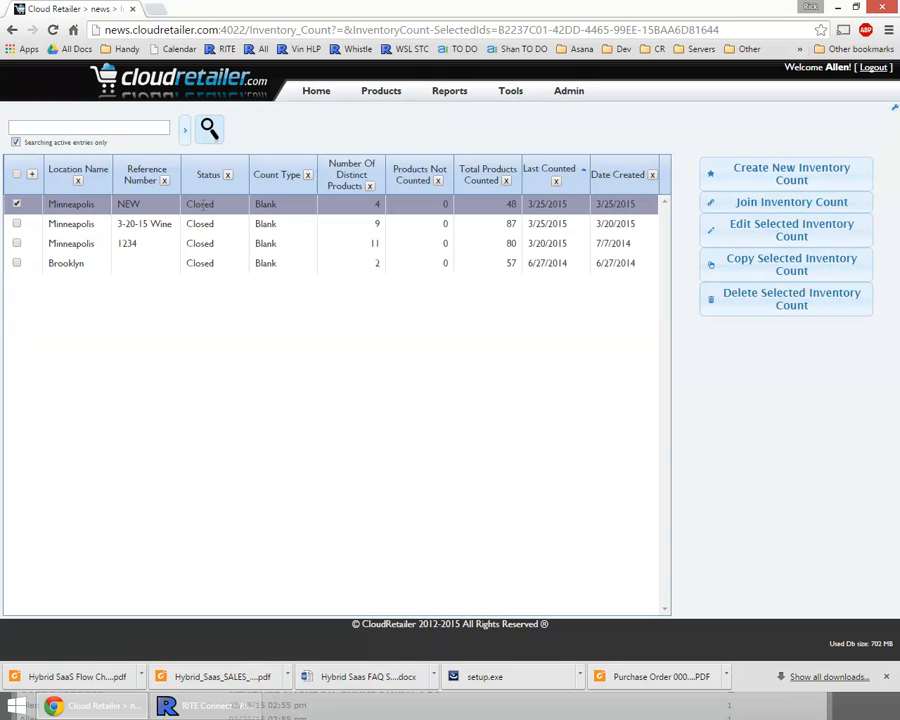
pyautogui.doubleClick(203, 204)
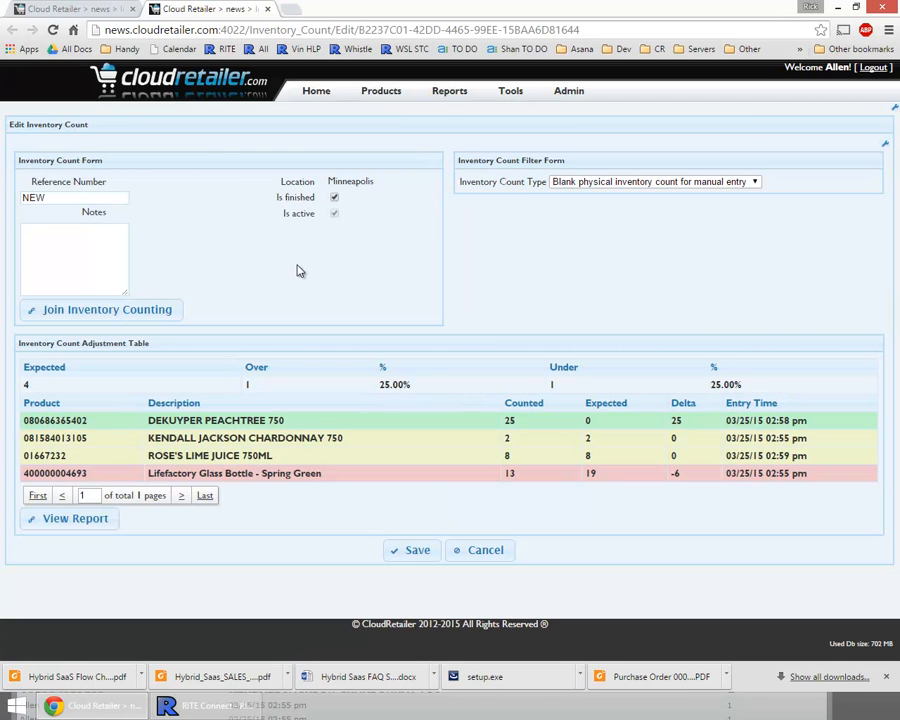
pyautogui.click(76, 518)
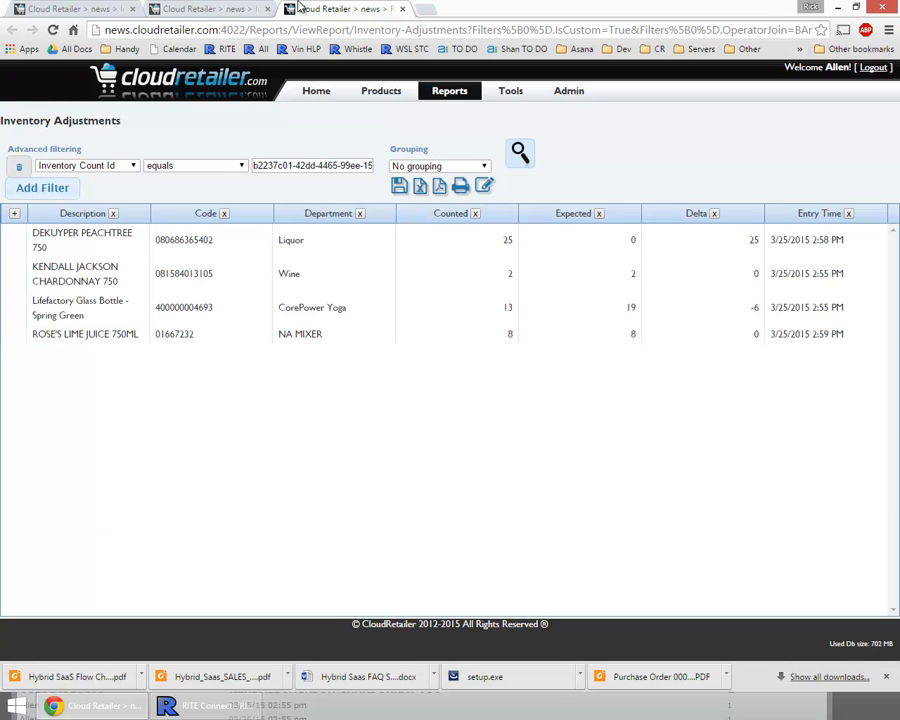
pyautogui.click(240, 7)
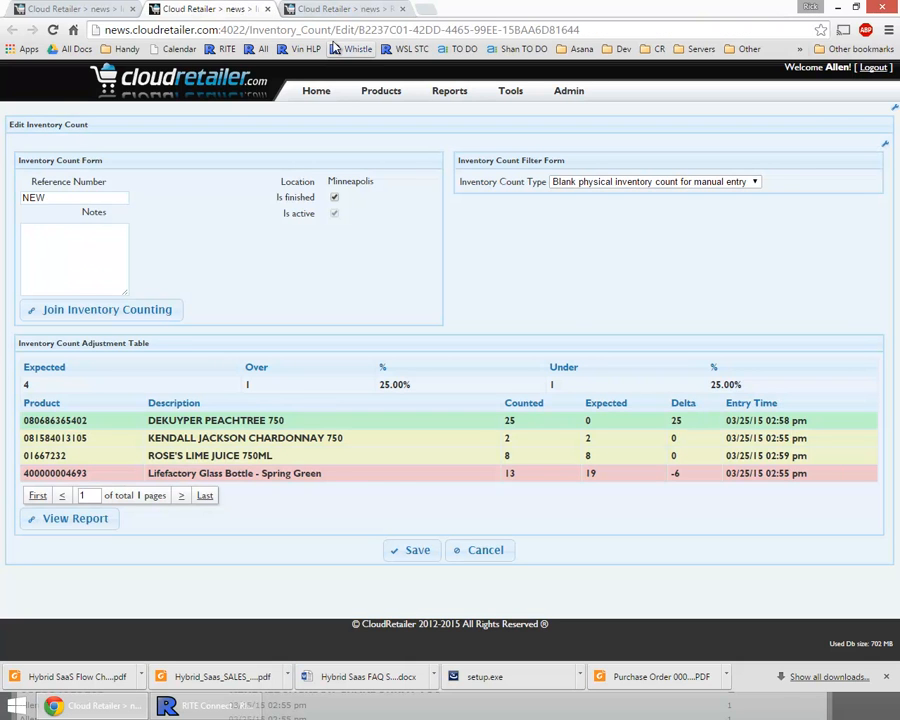